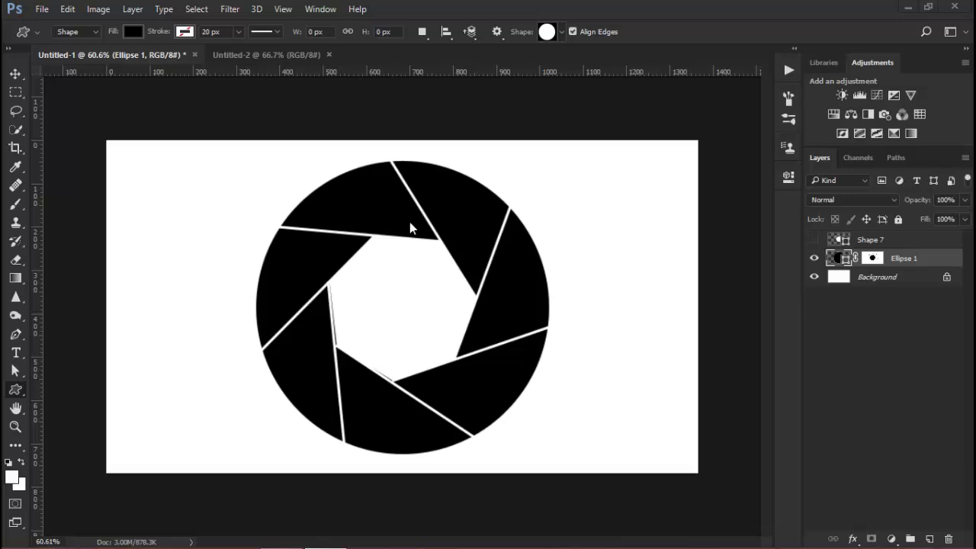
# Switch from the finished Untitled-1 aperture design to the blank Untitled-2 document
pyautogui.click(242, 56)
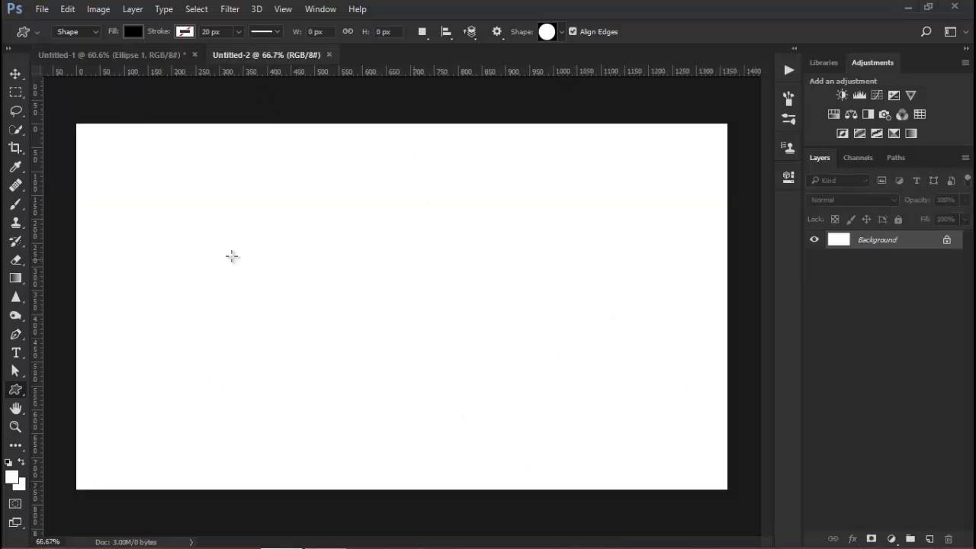
# Bring up the shape tools flyout in the toolbar to get the Ellipse Tool
pyautogui.click(41, 9)
pyautogui.click(40, 10)
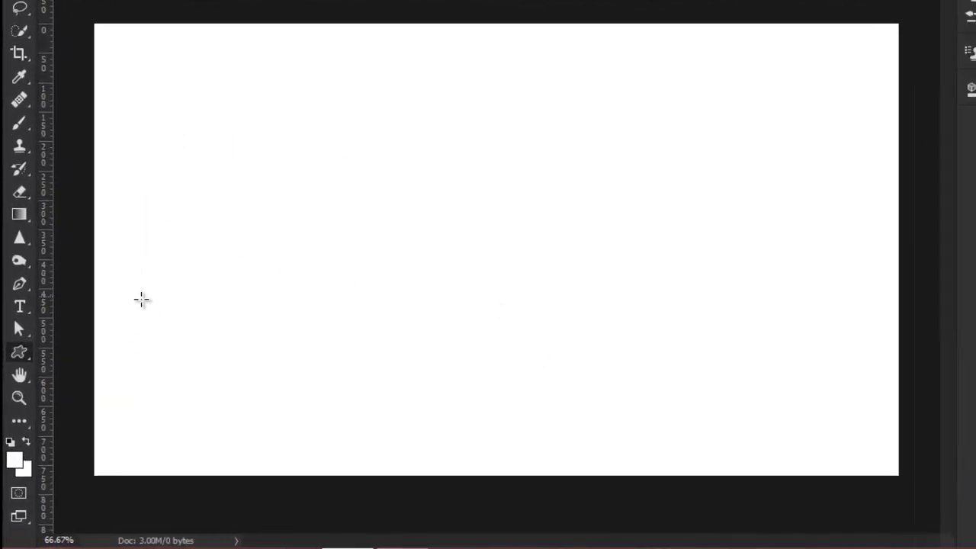
pyautogui.rightClick(20, 309)
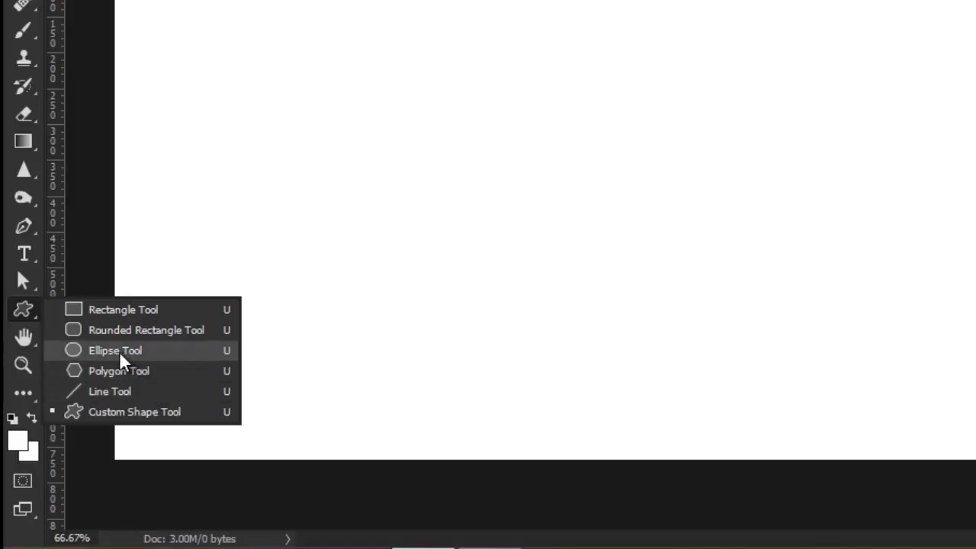
# Draw a 662 × 662 px black circle with the Ellipse Tool
pyautogui.click(124, 353)
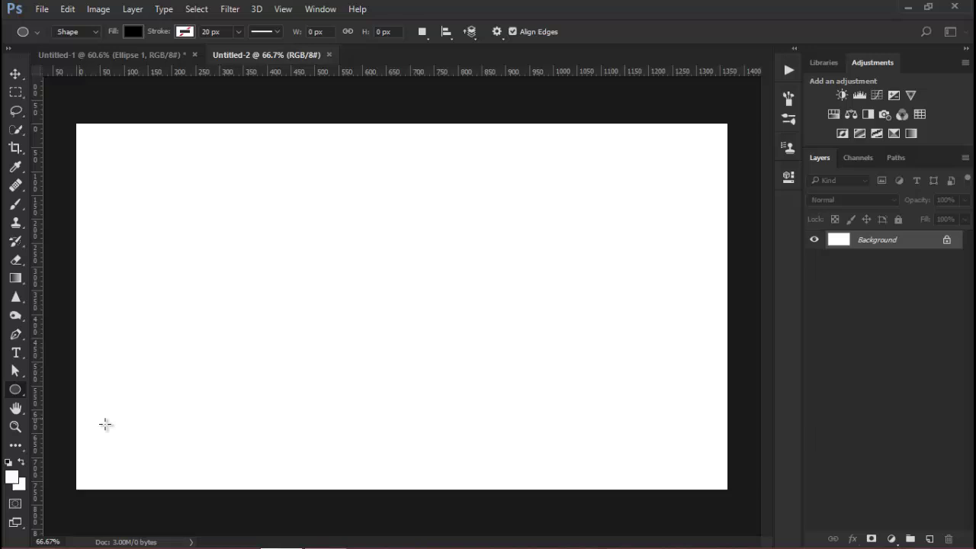
pyautogui.moveTo(279, 202); pyautogui.dragTo(438, 384)
pyautogui.press('shift')
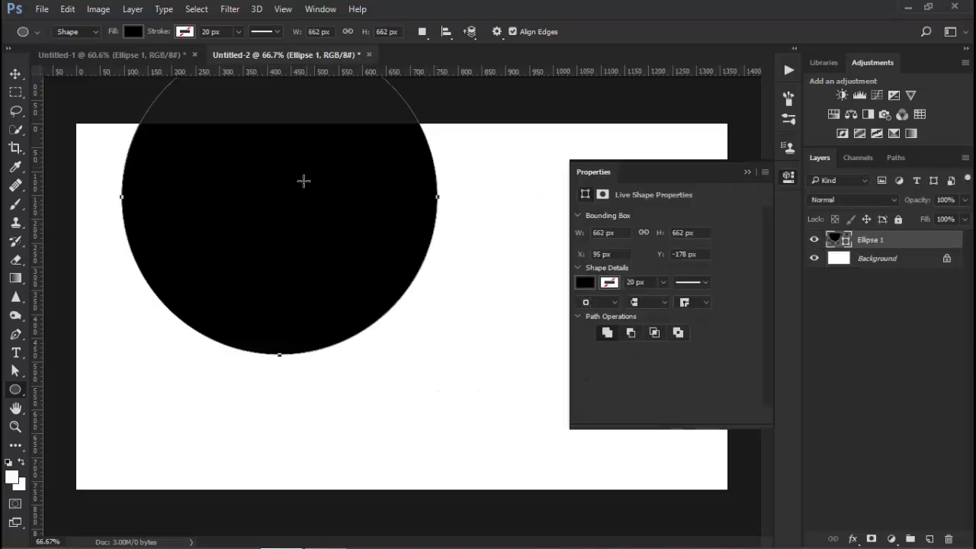
# Centre the circle on the canvas, hide Ellipse 1 and select the Background layer
pyautogui.press('v')
pyautogui.moveTo(250, 203); pyautogui.dragTo(372, 311)
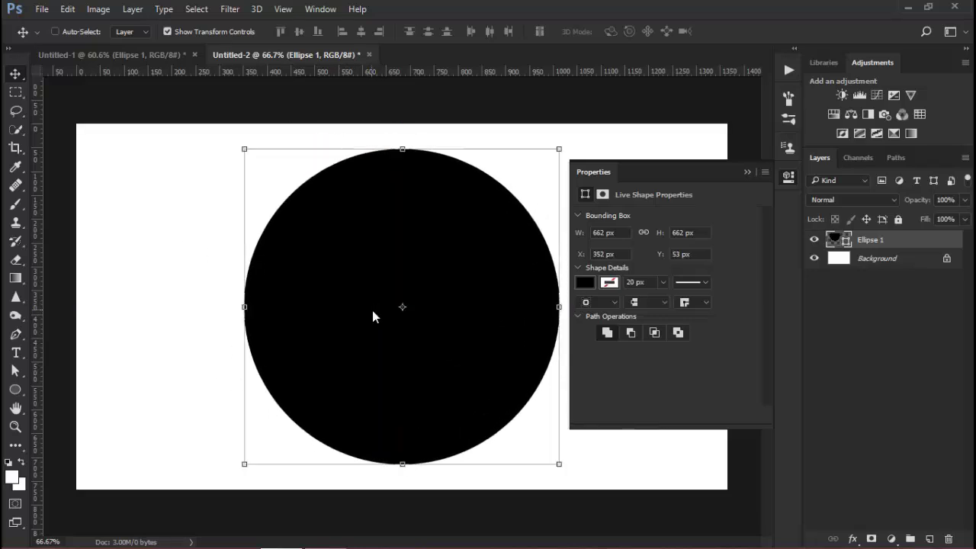
pyautogui.click(748, 173)
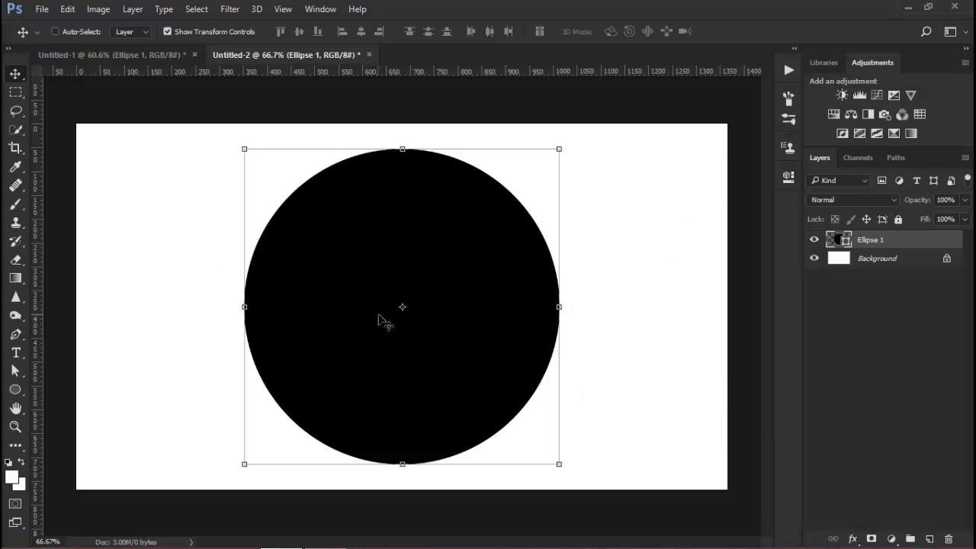
pyautogui.click(815, 245)
pyautogui.click(883, 261)
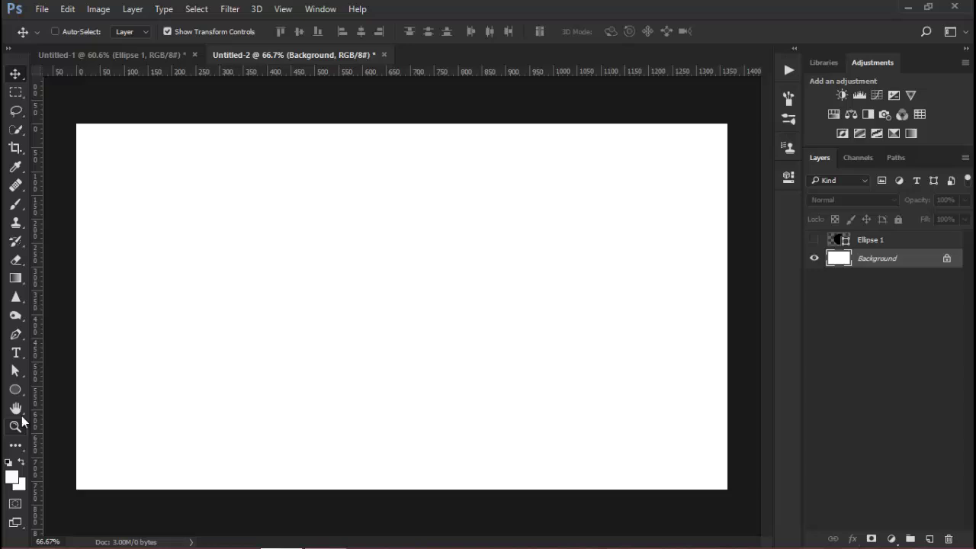
# Draw a white-filled seven-sided polygon, about 386 px across, with the Polygon Tool
pyautogui.click(17, 390)
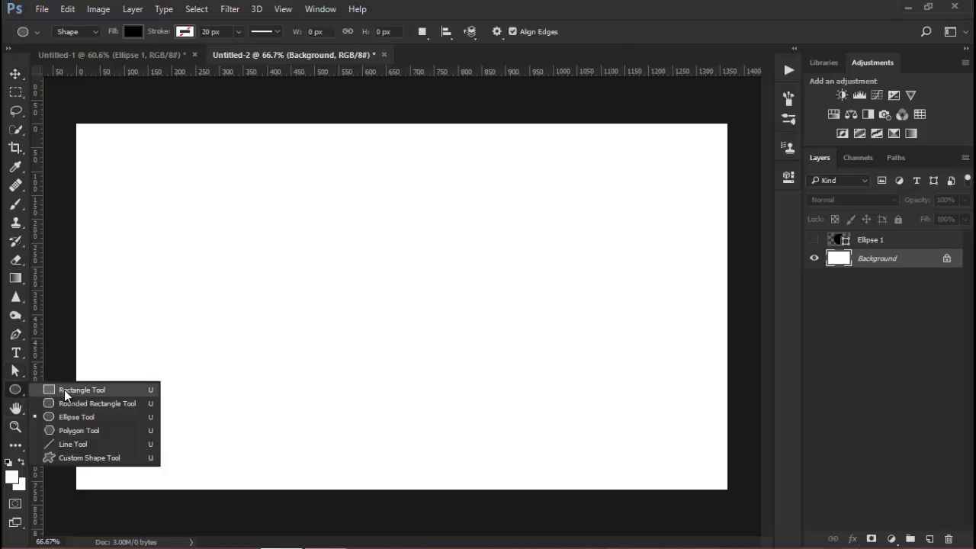
pyautogui.click(80, 432)
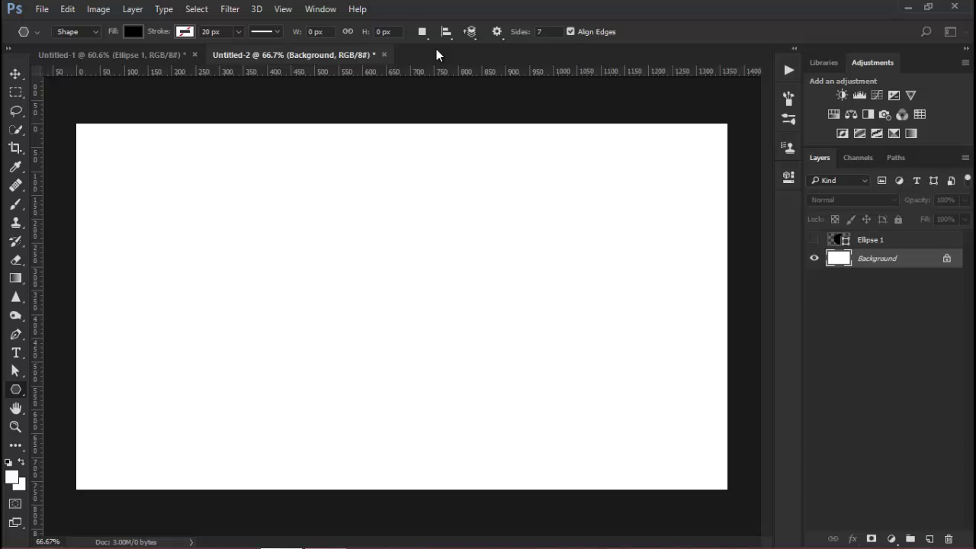
pyautogui.click(131, 32)
pyautogui.click(108, 105)
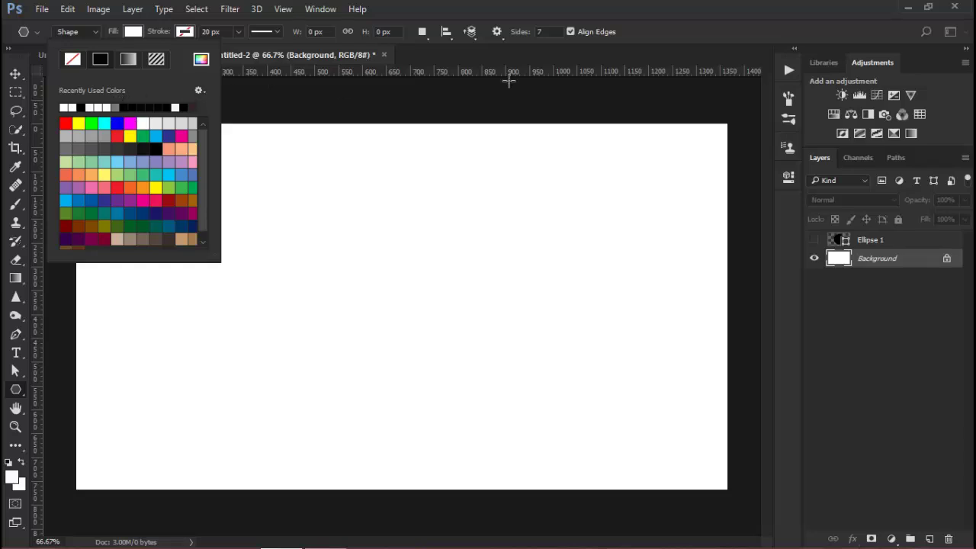
pyautogui.click(581, 52)
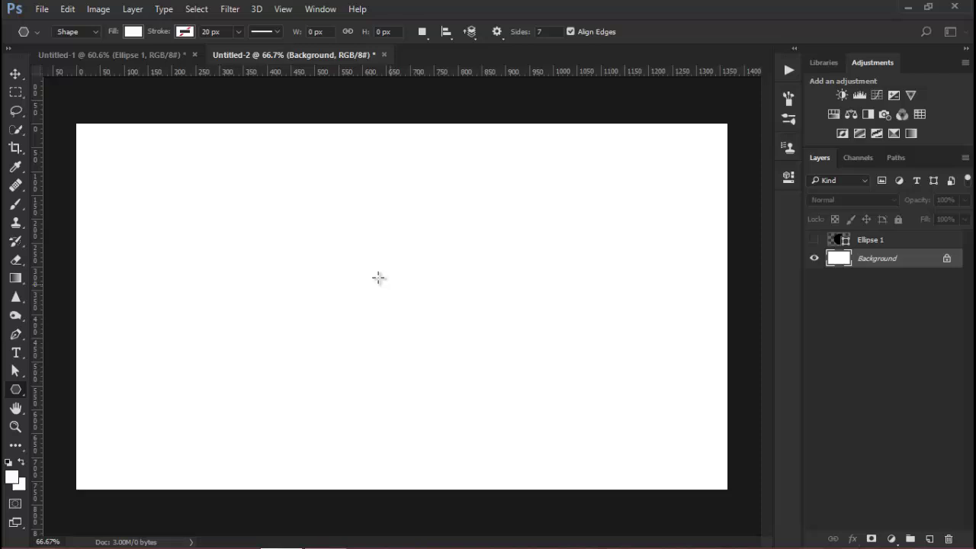
pyautogui.moveTo(338, 252); pyautogui.dragTo(414, 319)
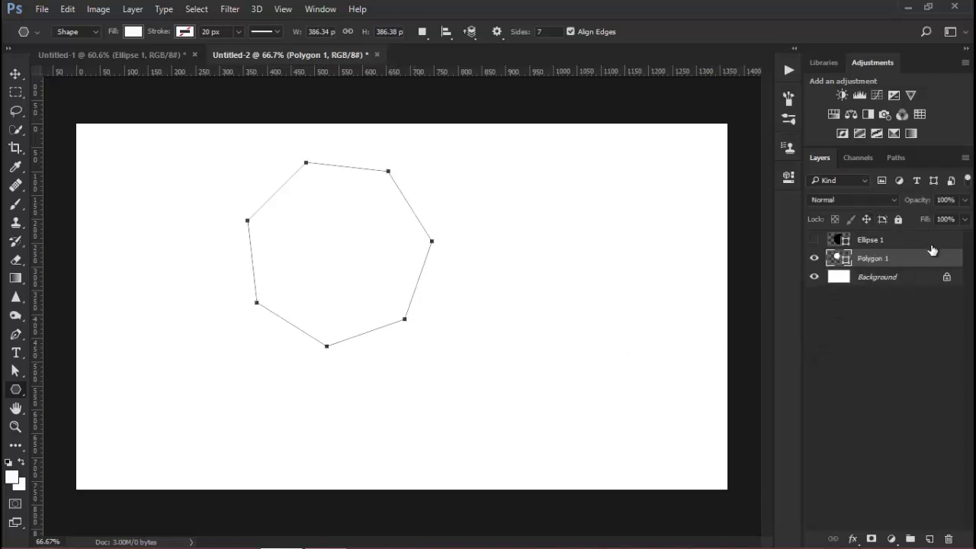
# Re-show Ellipse 1, stack Polygon 1 above it, centre it and scale it to about 88%
pyautogui.click(814, 240)
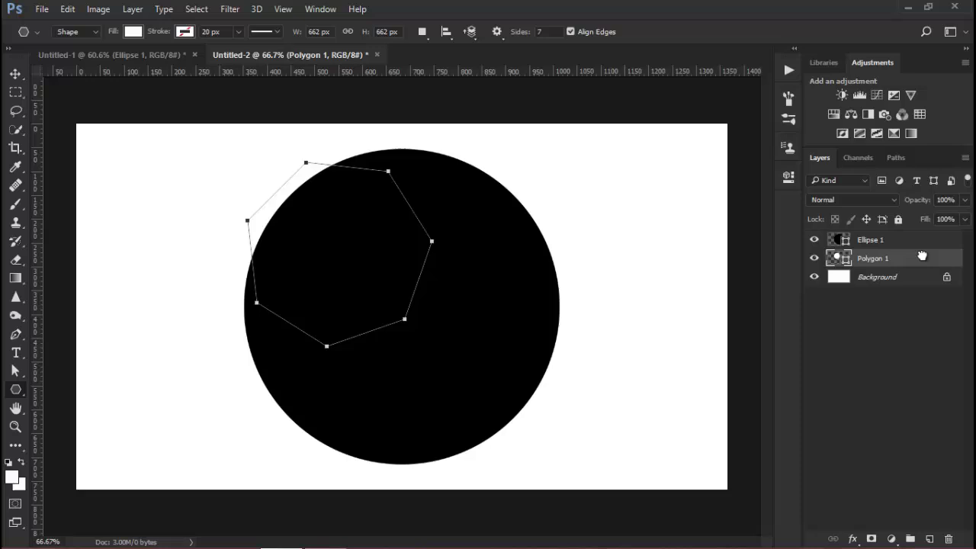
pyautogui.moveTo(923, 258); pyautogui.dragTo(924, 240)
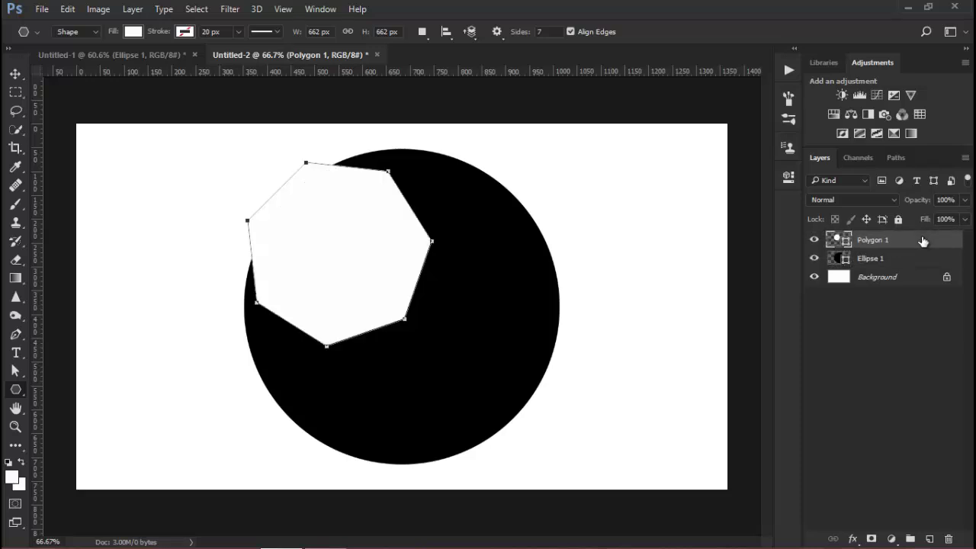
pyautogui.press('v')
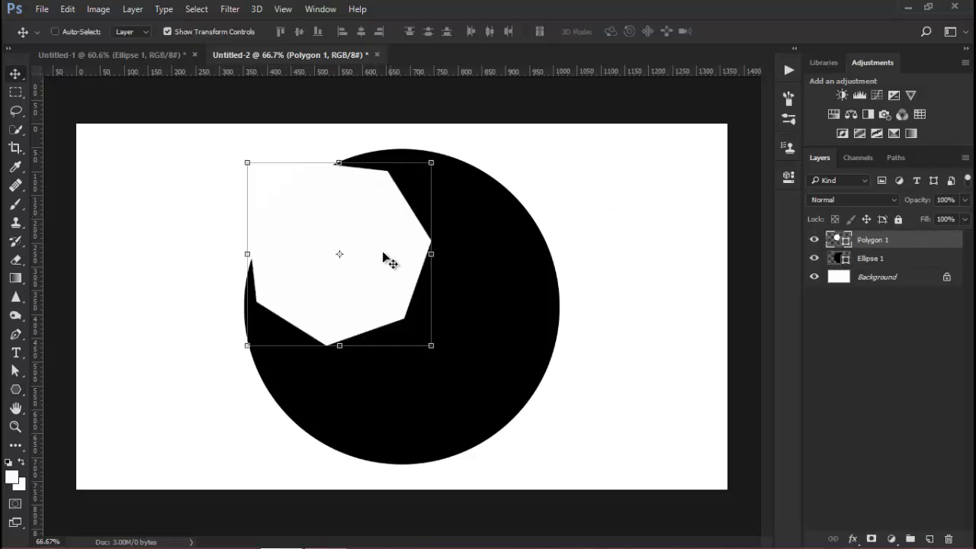
pyautogui.moveTo(381, 256); pyautogui.dragTo(437, 309)
pyautogui.hotkey('ctrl', 't')
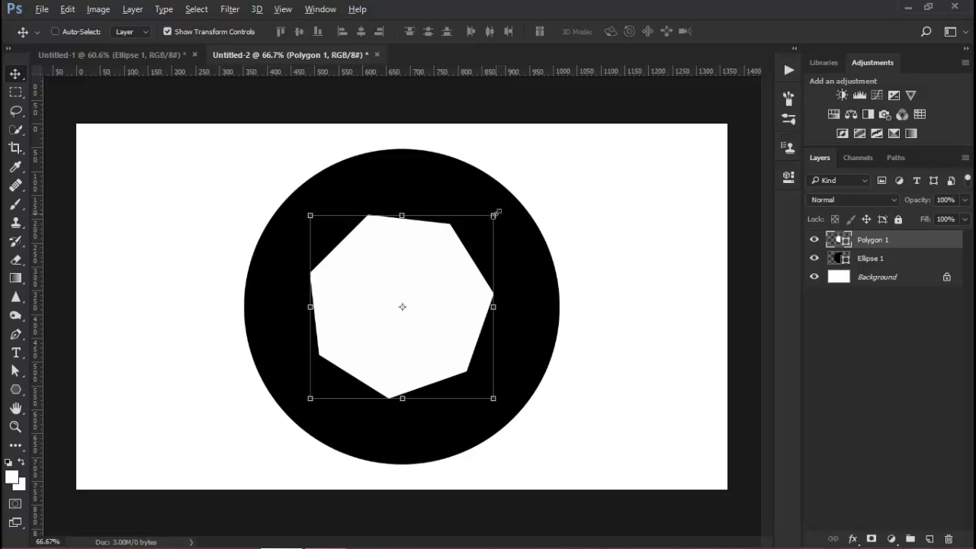
pyautogui.moveTo(495, 214); pyautogui.dragTo(485, 227)
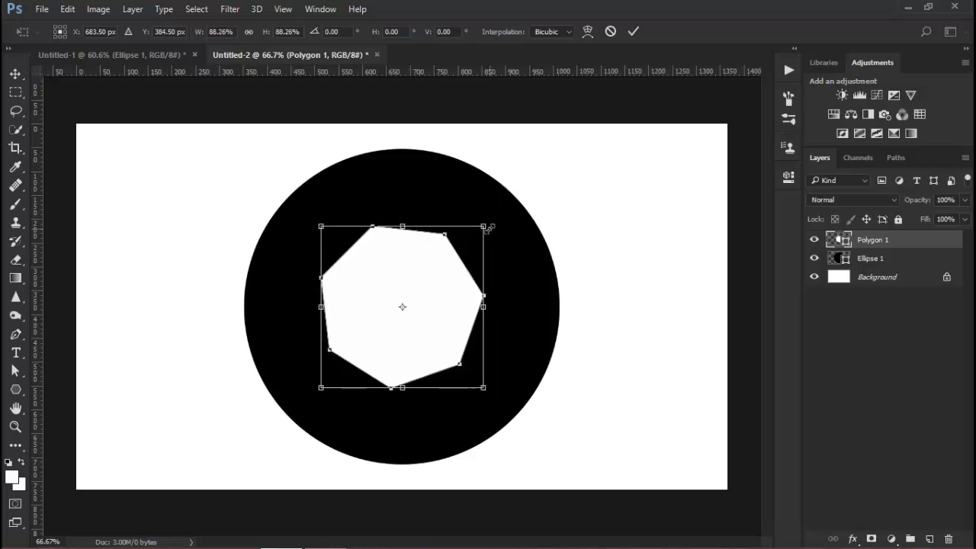
pyautogui.click(632, 32)
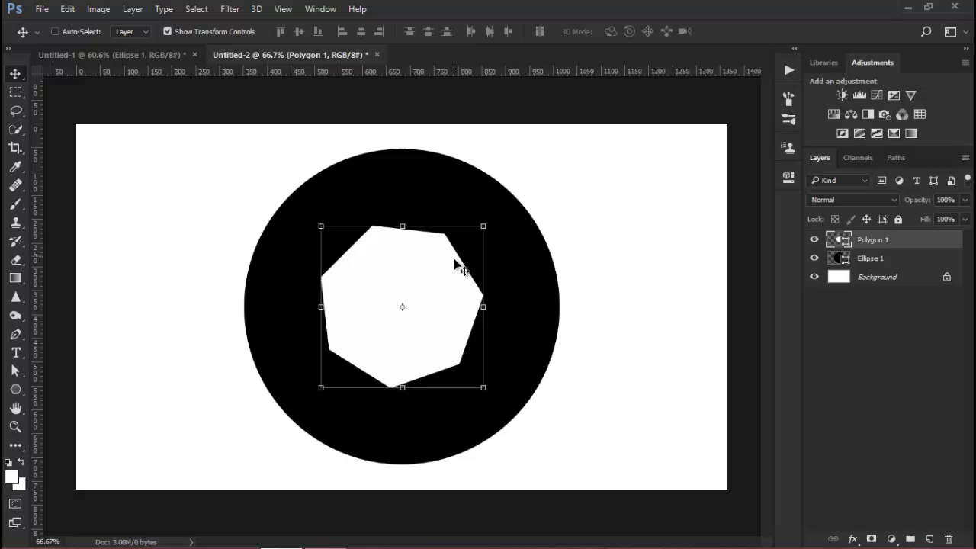
# Select the Line Tool at 6 px weight and zoom in on the heptagon's upper corners
pyautogui.click(16, 390)
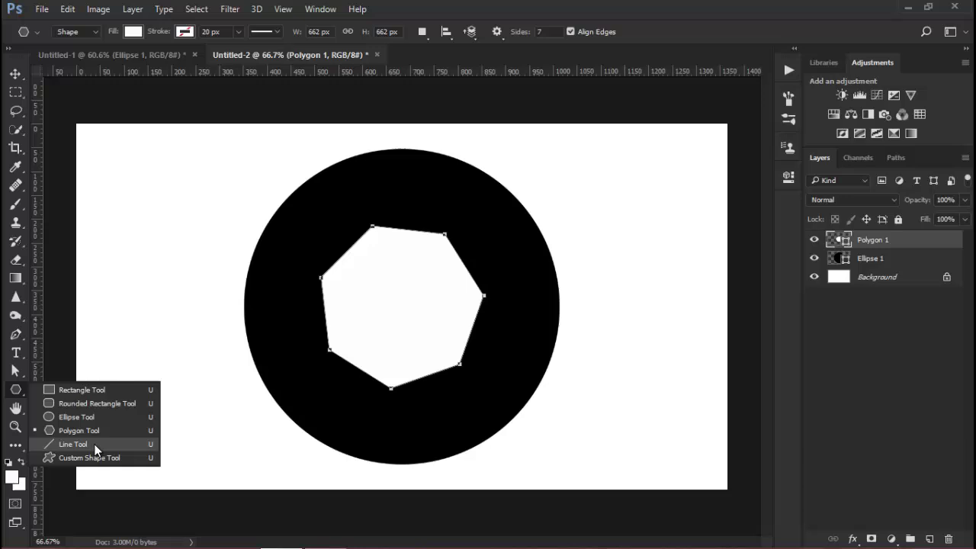
pyautogui.click(76, 445)
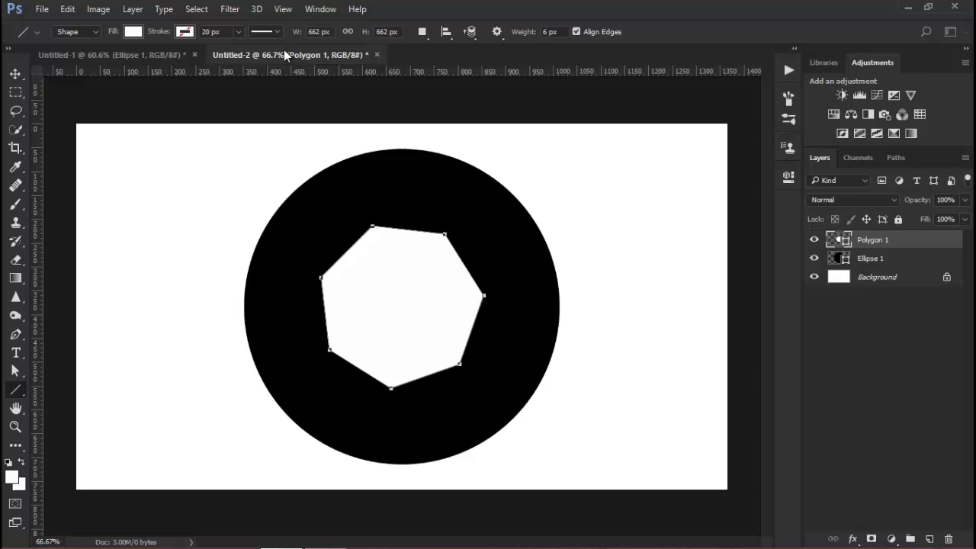
pyautogui.scroll(5, 403, 226)
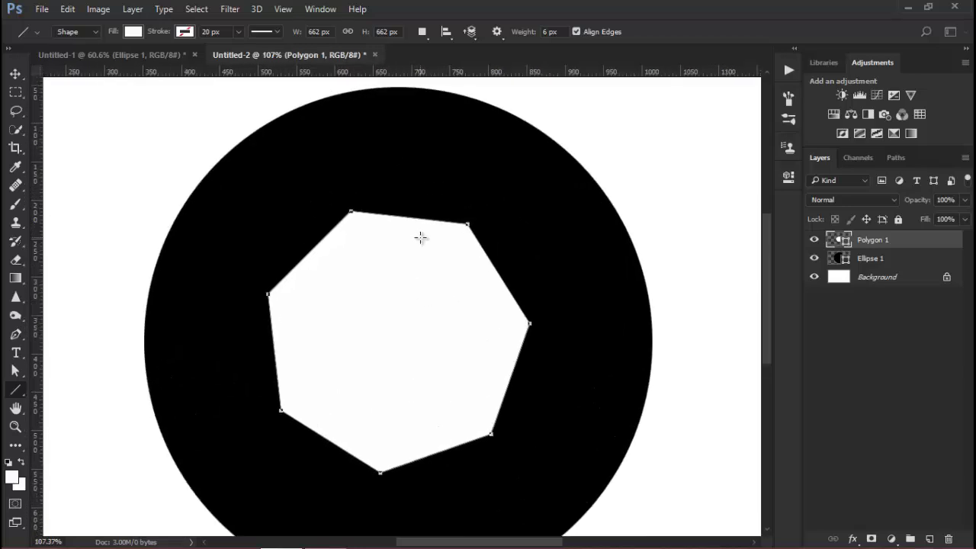
pyautogui.scroll(2, 455, 248)
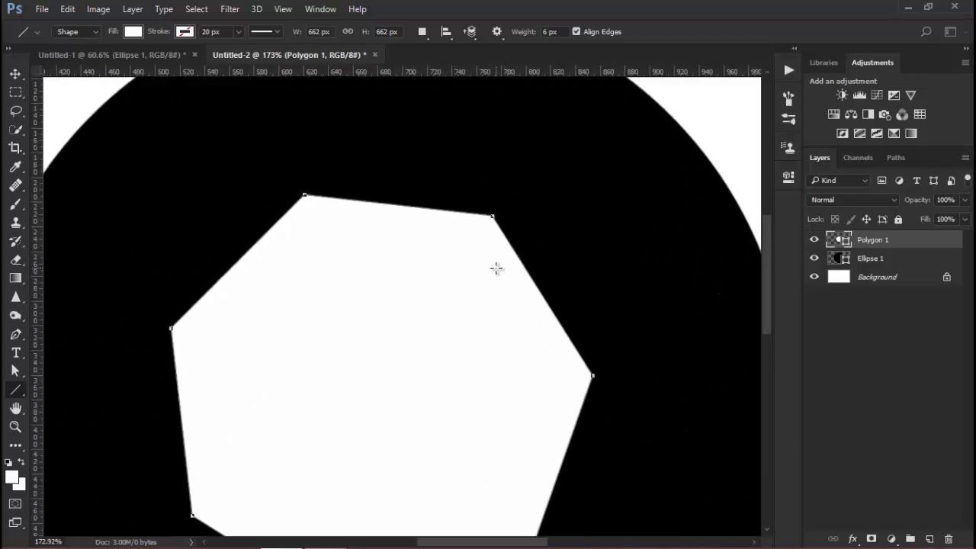
pyautogui.scroll(2, 496, 268)
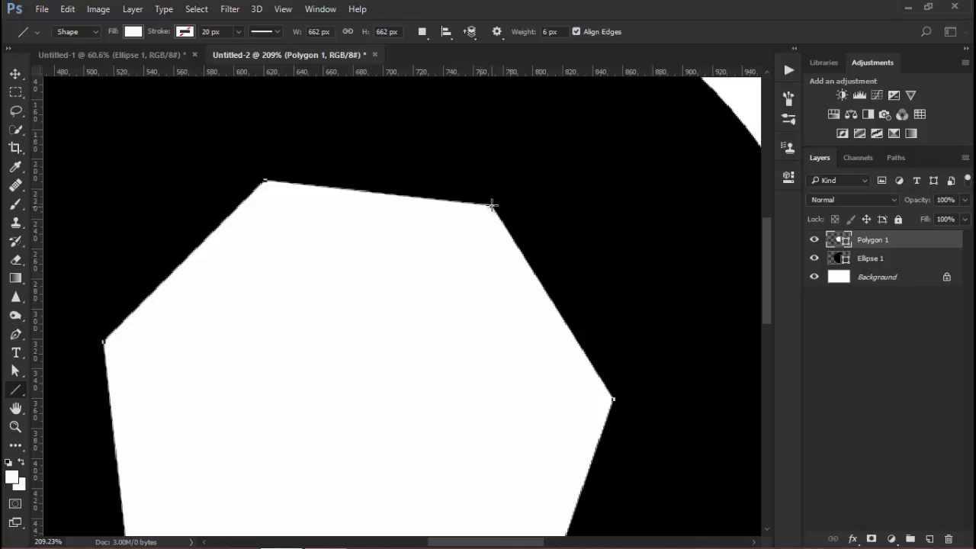
# Draw white blade lines from the heptagon's top-right, right and lower-right corners past the circle
pyautogui.moveTo(491, 204); pyautogui.dragTo(58, 136)
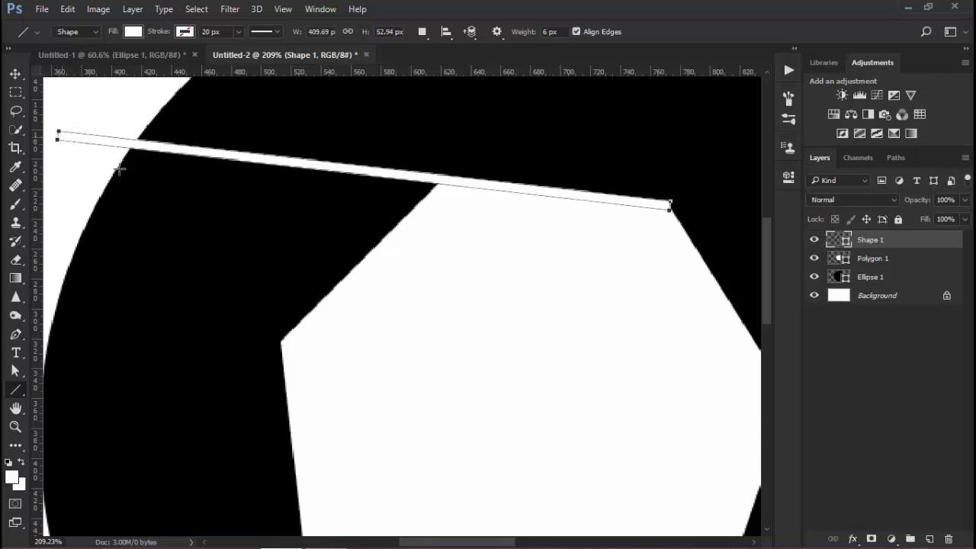
pyautogui.scroll(-3, 575, 285)
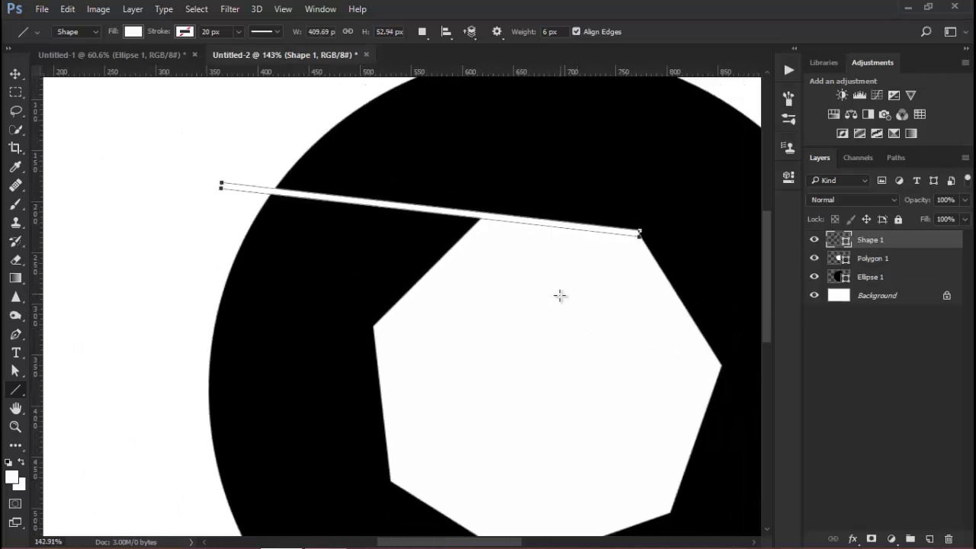
pyautogui.scroll(-3, 496, 273)
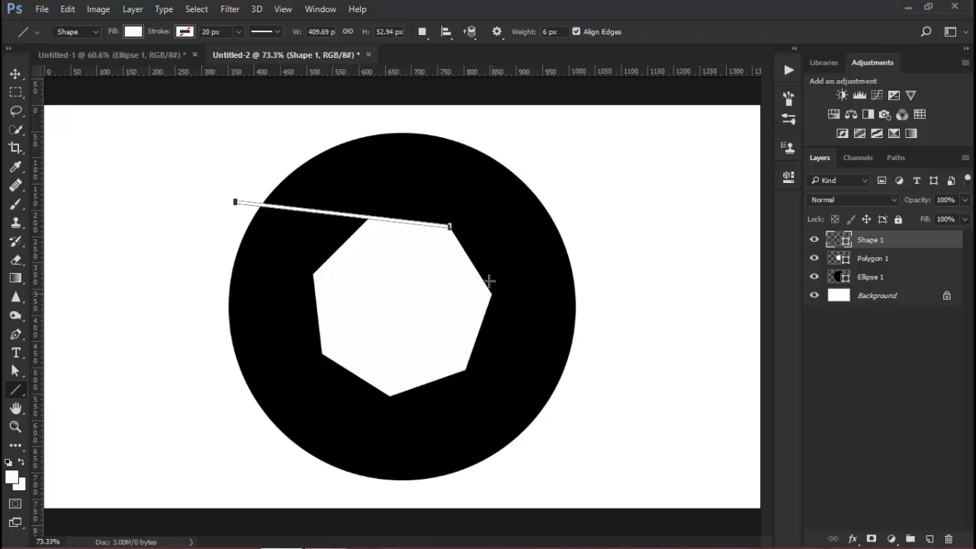
pyautogui.moveTo(491, 292); pyautogui.dragTo(388, 126)
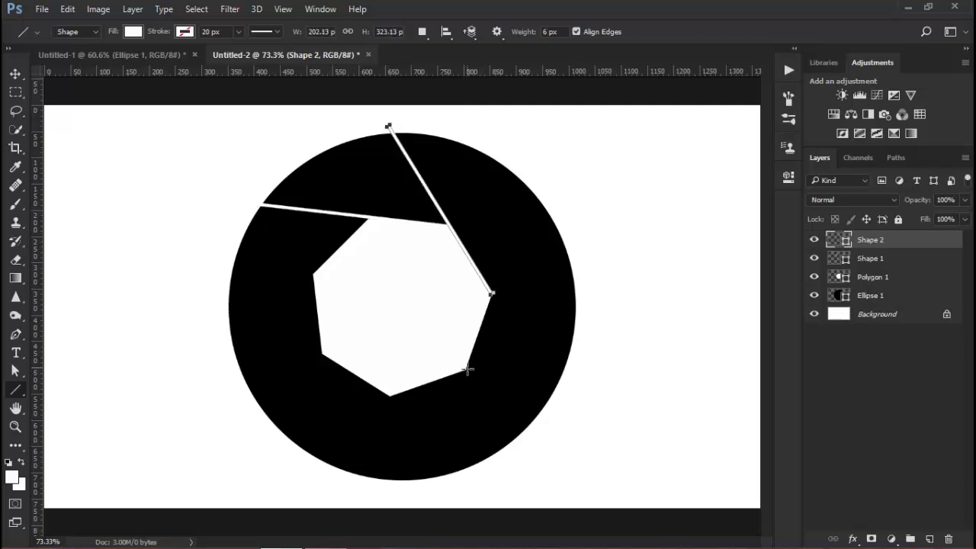
pyautogui.moveTo(466, 371); pyautogui.dragTo(534, 178)
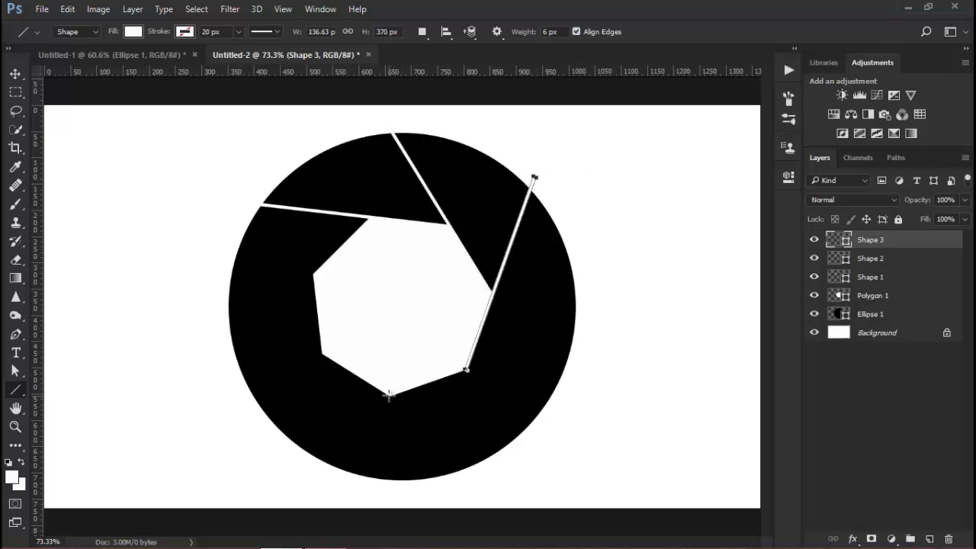
# Draw the remaining blade lines from the bottom, lower-left and left corners out past the circle
pyautogui.moveTo(388, 394); pyautogui.dragTo(633, 308)
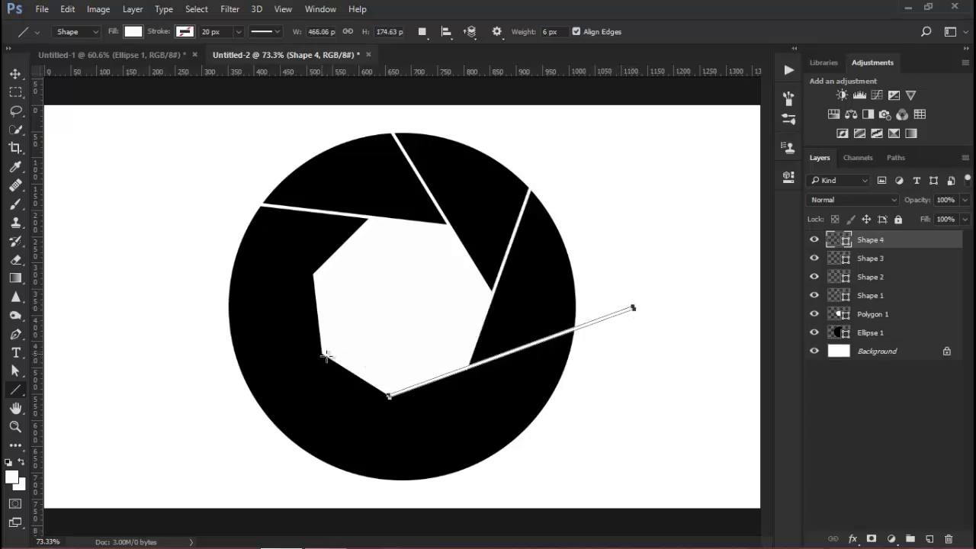
pyautogui.moveTo(323, 354); pyautogui.dragTo(529, 486)
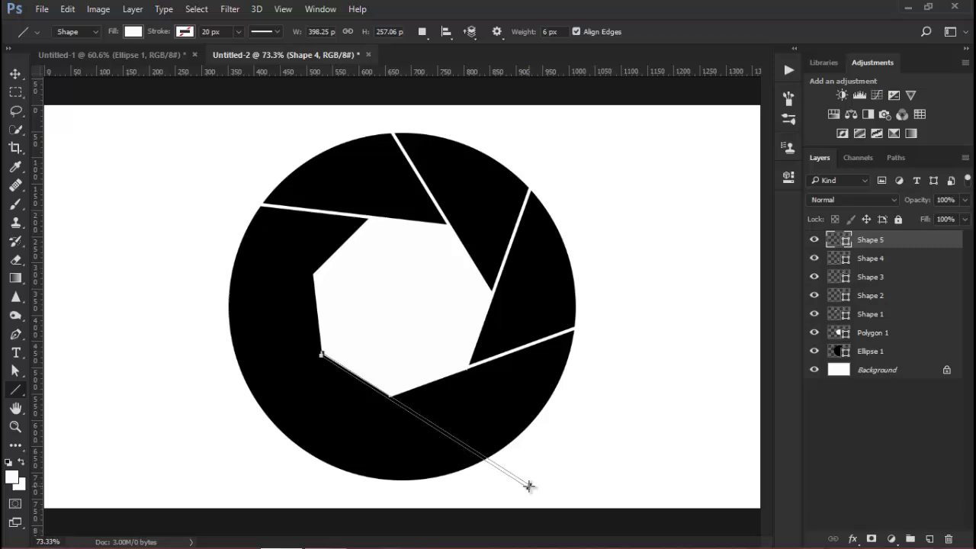
pyautogui.moveTo(529, 485); pyautogui.dragTo(530, 486)
pyautogui.moveTo(313, 273)
pyautogui.mouseDown()
pyautogui.moveTo(348, 498)
pyautogui.moveTo(336, 510)
pyautogui.mouseUp()
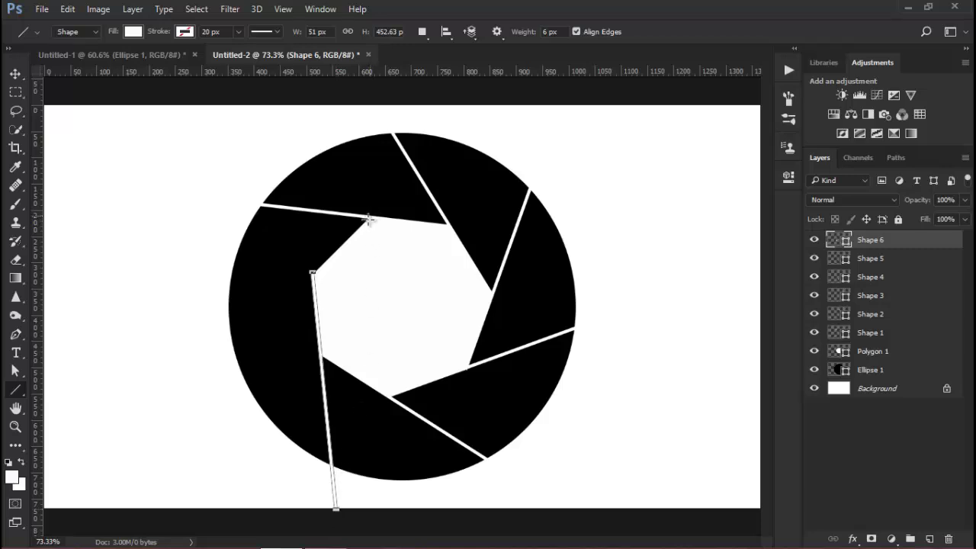
pyautogui.moveTo(368, 219); pyautogui.dragTo(176, 410)
pyautogui.hotkey('ctrl', '-')
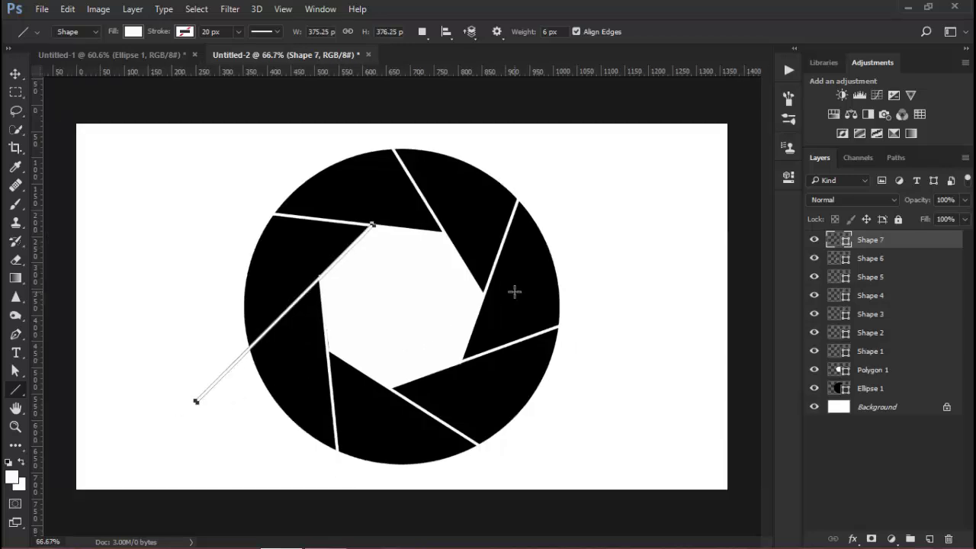
pyautogui.scroll(-1, 514, 292)
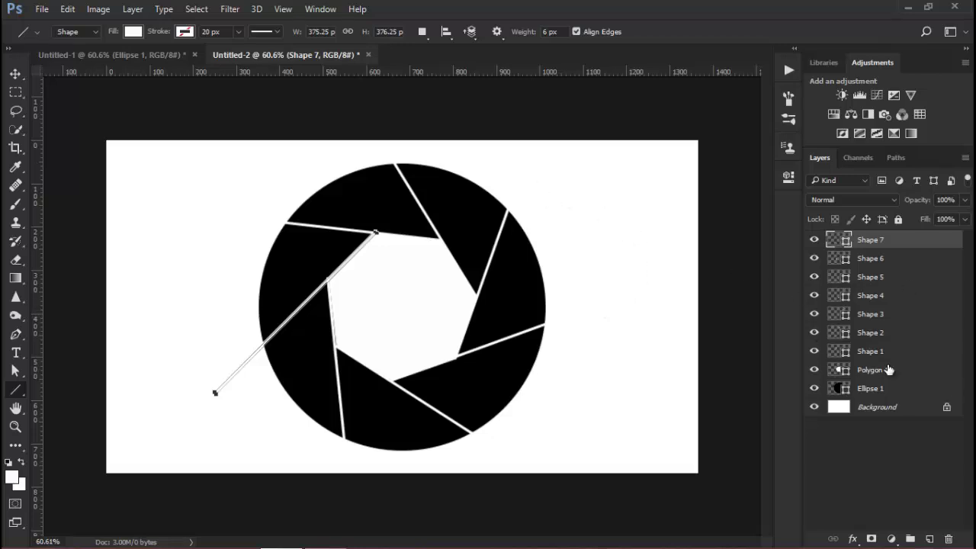
# Merge Polygon 1 and the seven line layers into one Shape 7 layer, then re-show Ellipse 1
pyautogui.click(814, 389)
pyautogui.click(813, 407)
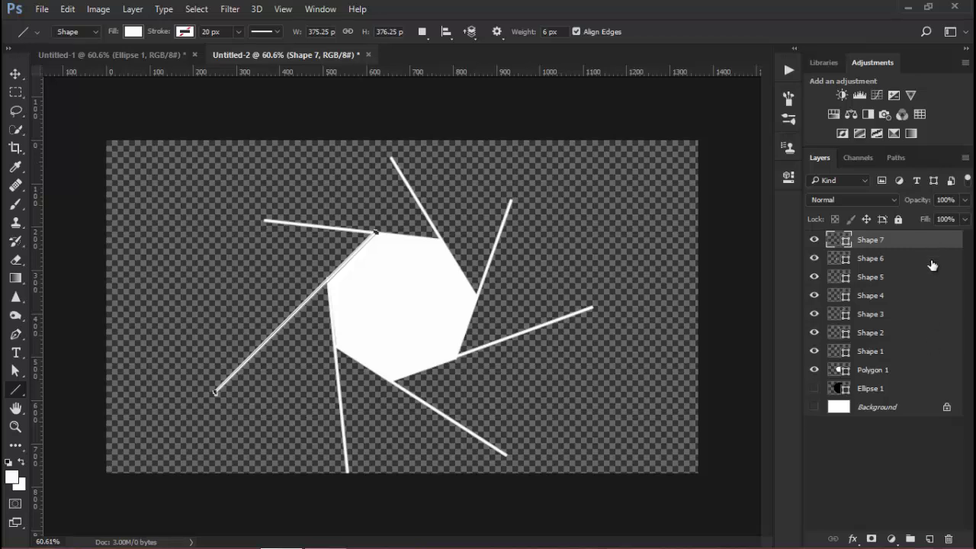
pyautogui.keyDown('shift'); pyautogui.click(923, 374); pyautogui.keyUp('shift')
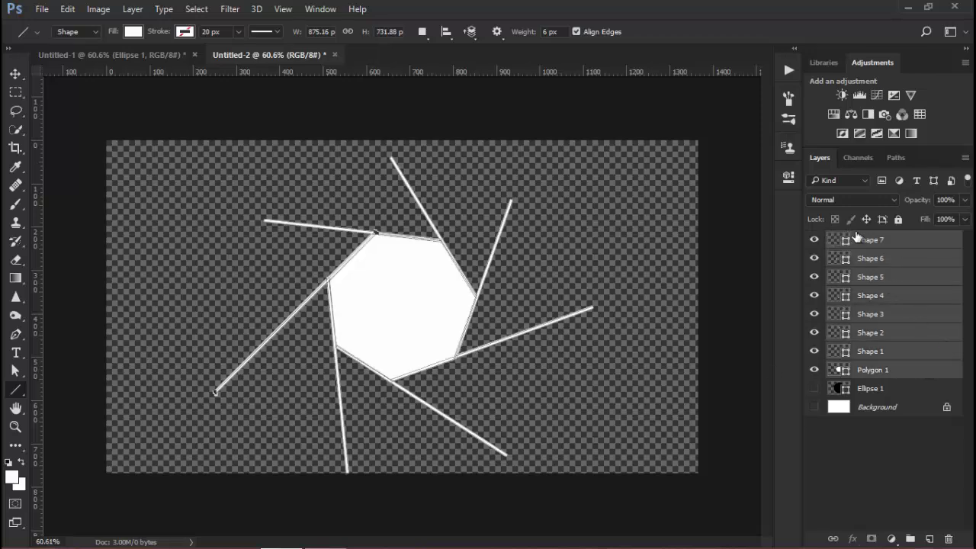
pyautogui.rightClick(916, 297)
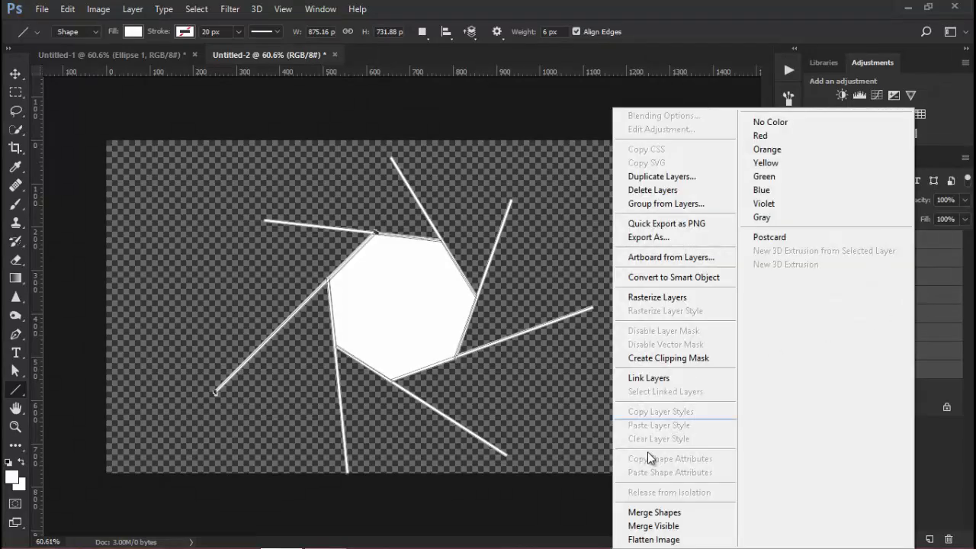
pyautogui.click(661, 514)
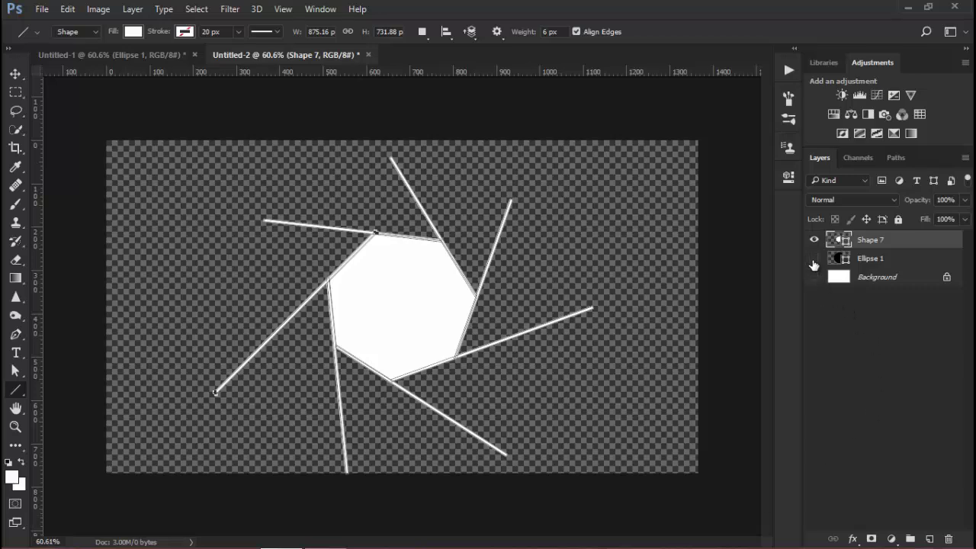
pyautogui.click(814, 260)
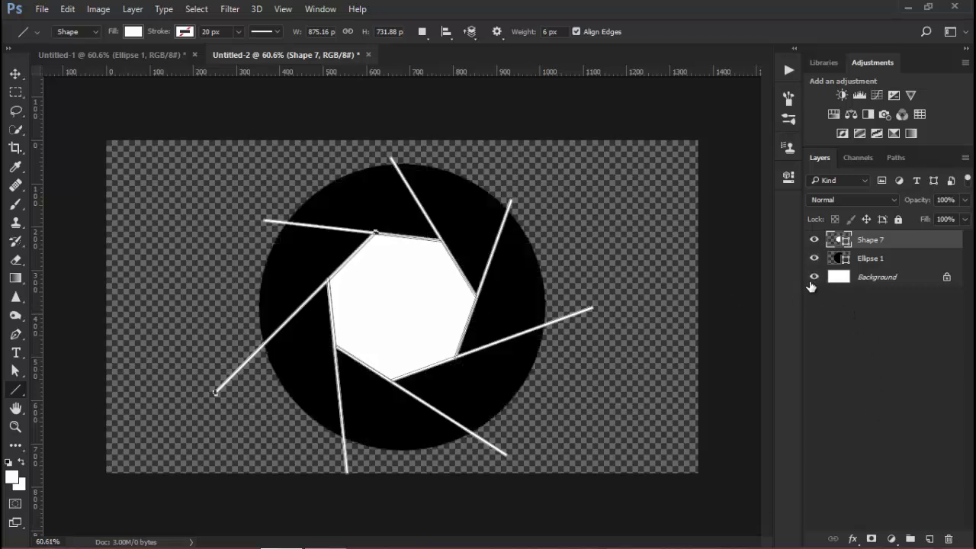
# Show the white Background again and toggle Shape 7's visibility to compare
pyautogui.click(813, 278)
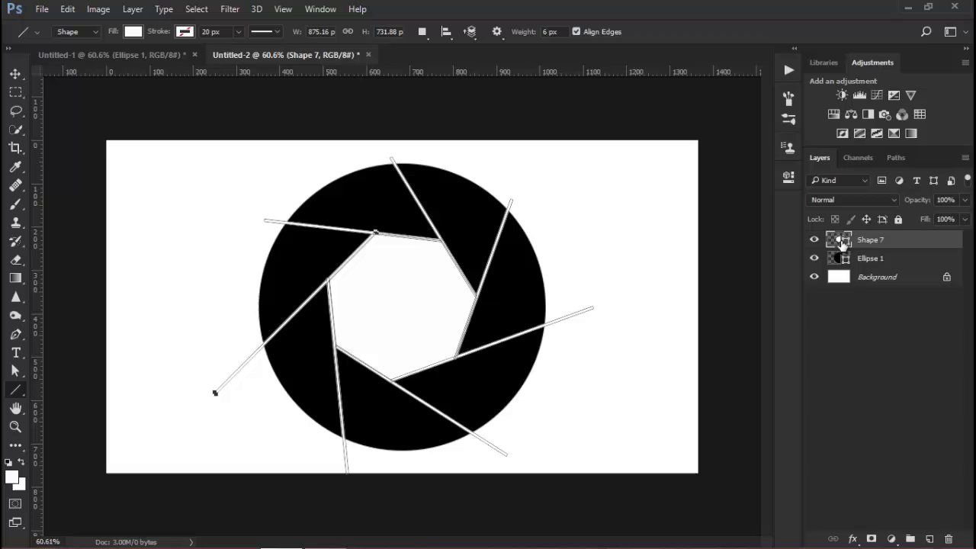
pyautogui.click(813, 240)
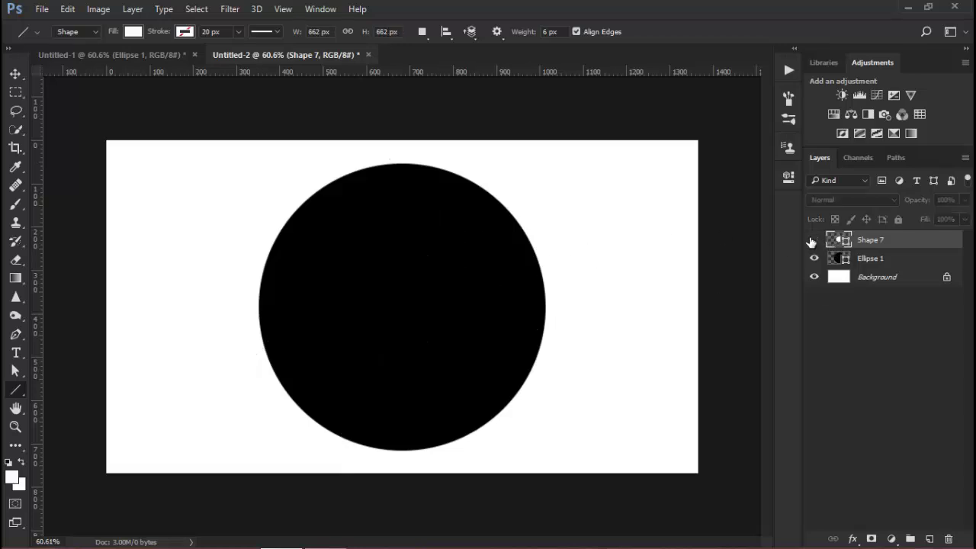
pyautogui.click(812, 240)
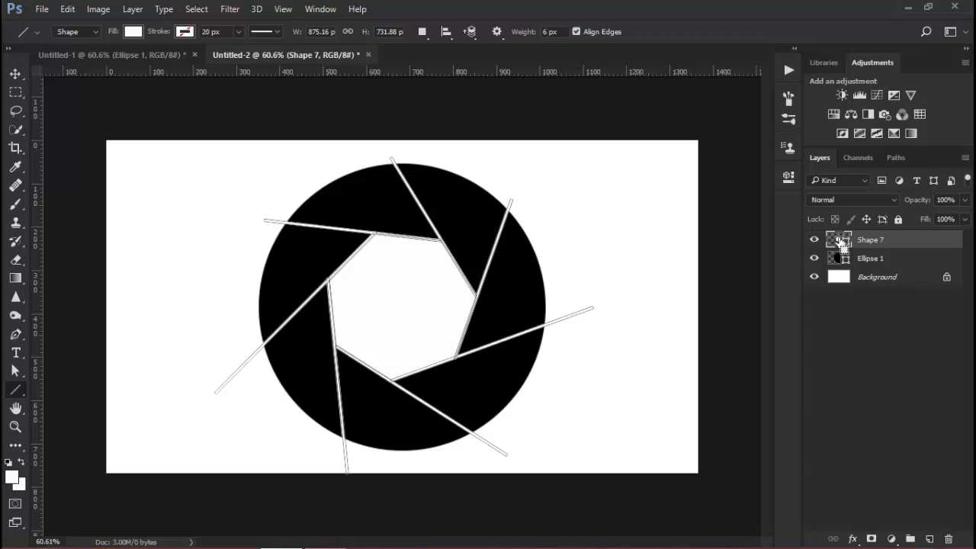
# Load Shape 7 as a selection and give Ellipse 1 an inverted layer mask from it
pyautogui.keyDown('ctrl'); pyautogui.click(842, 241); pyautogui.keyUp('ctrl')
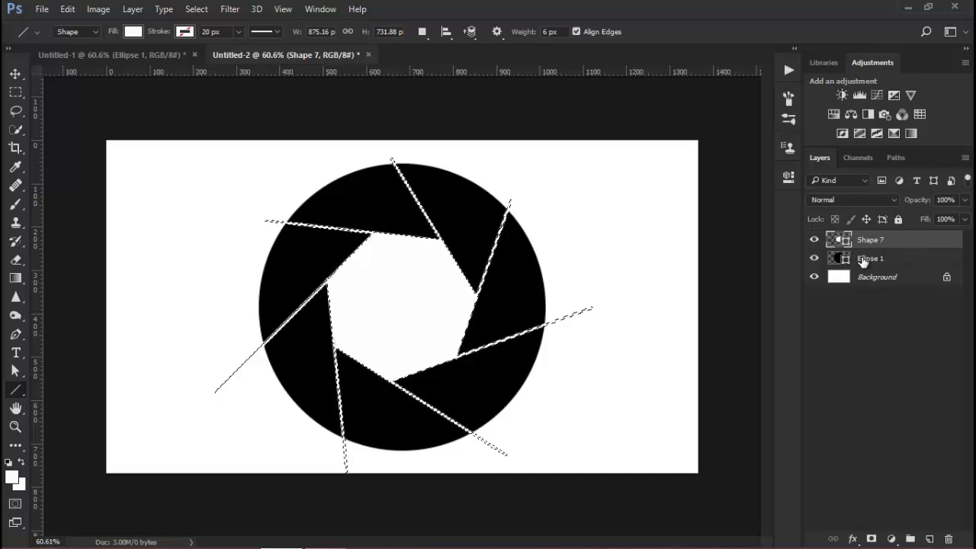
pyautogui.click(902, 263)
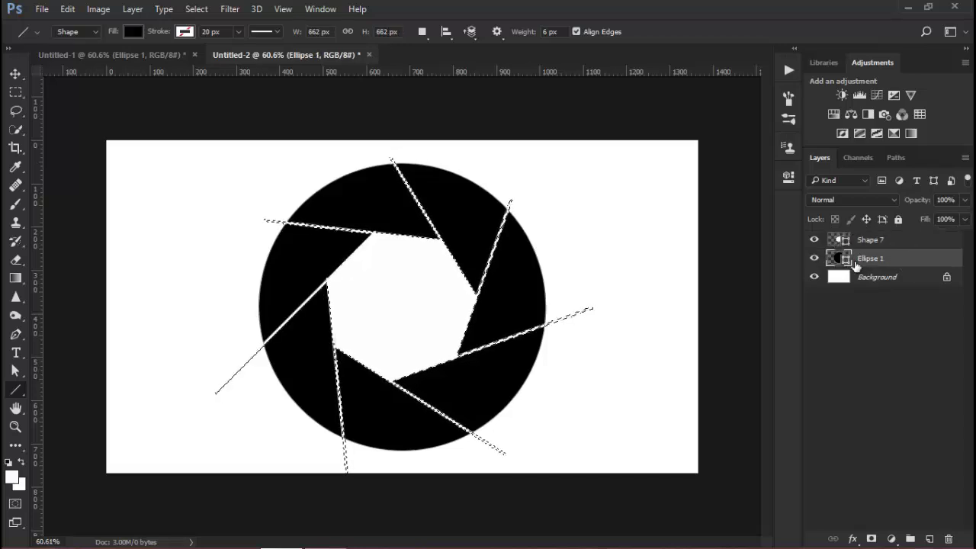
pyautogui.click(870, 538)
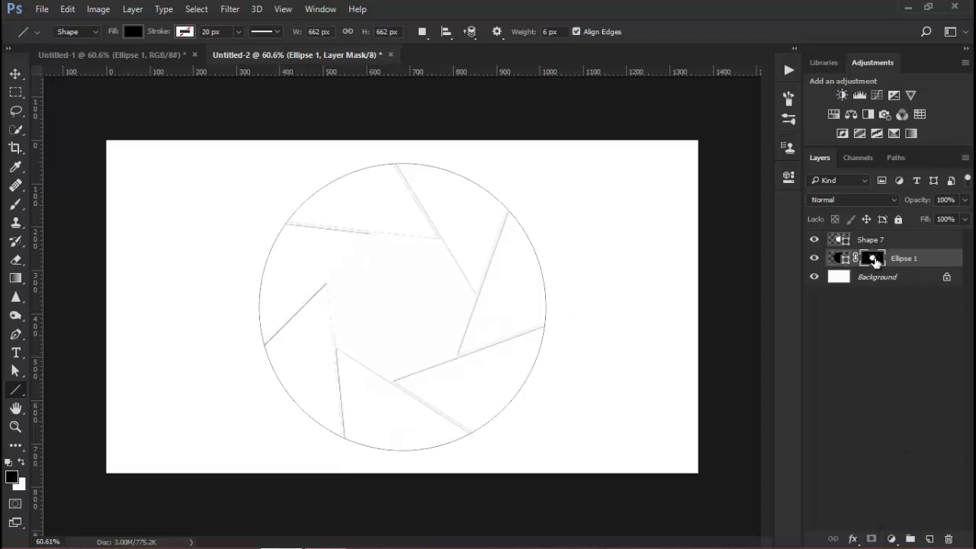
pyautogui.doubleClick(874, 259)
pyautogui.click(715, 378)
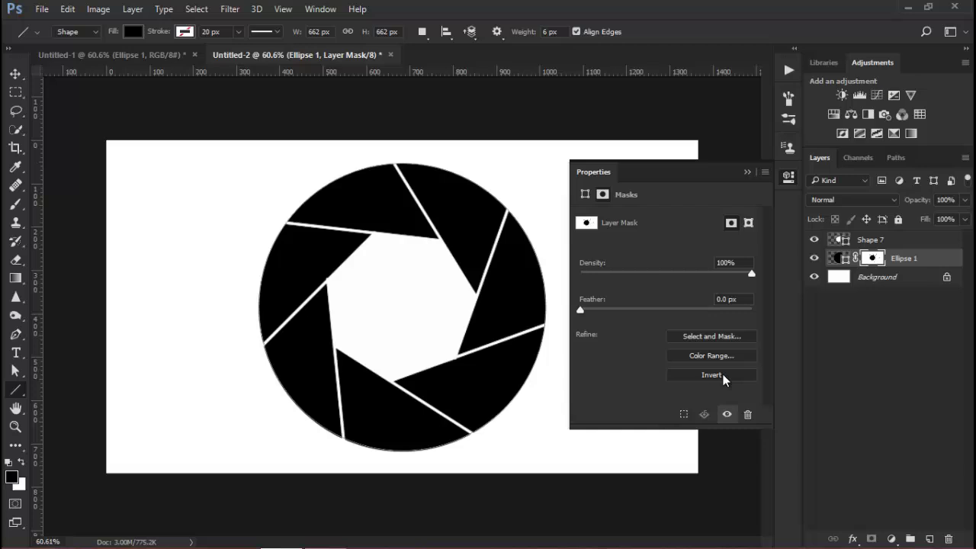
pyautogui.click(747, 172)
# Hide Shape 7, check transparency, then select Ellipse 1's content and show Background again
pyautogui.click(815, 240)
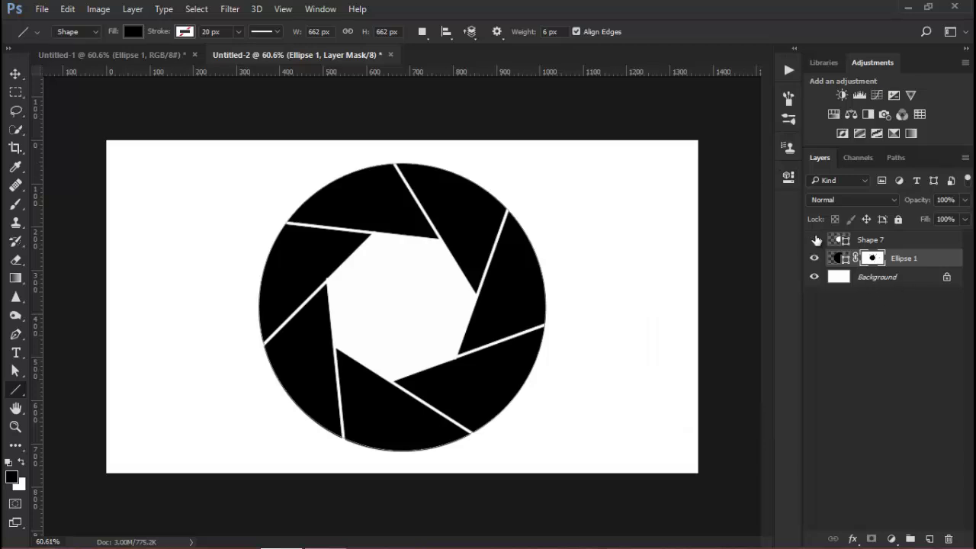
pyautogui.click(814, 277)
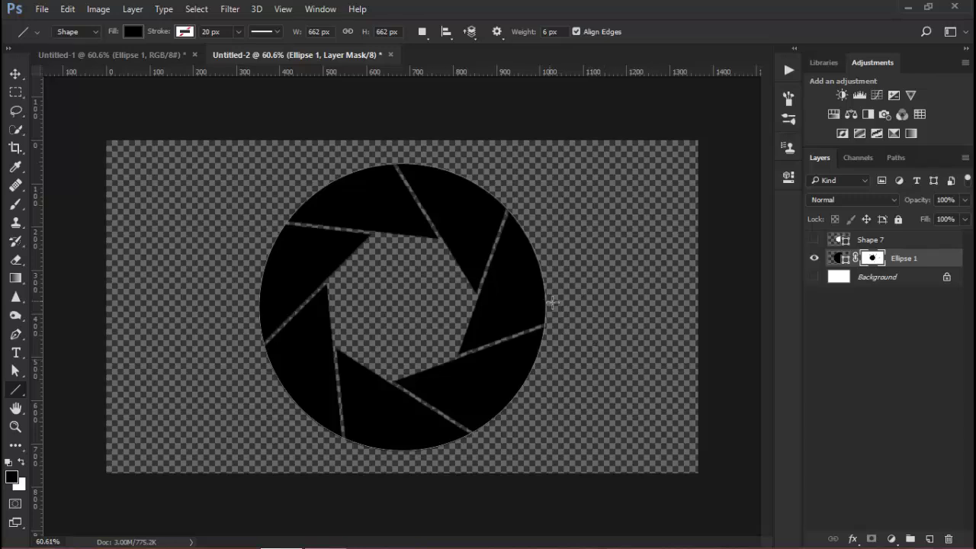
pyautogui.scroll(2, 549, 298)
pyautogui.scroll(-1, 554, 303)
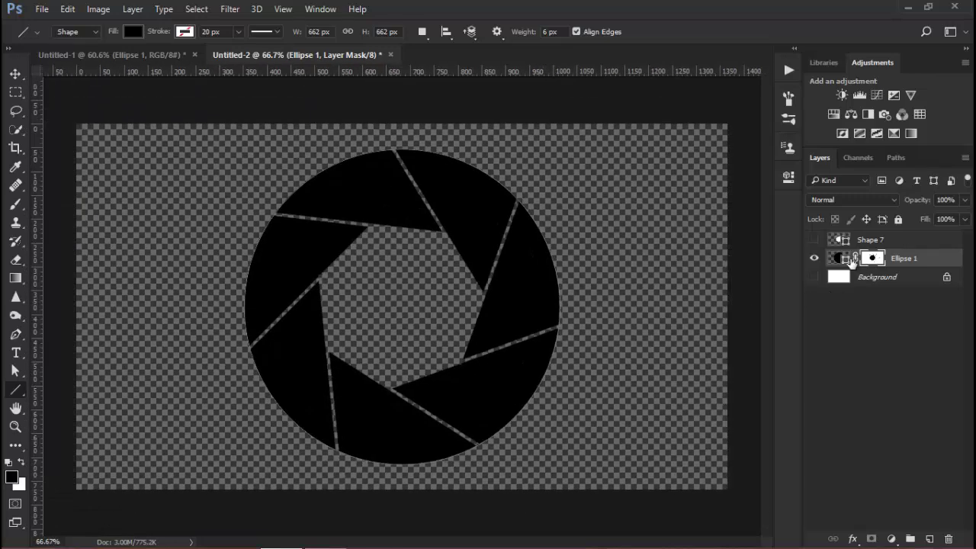
pyautogui.click(838, 259)
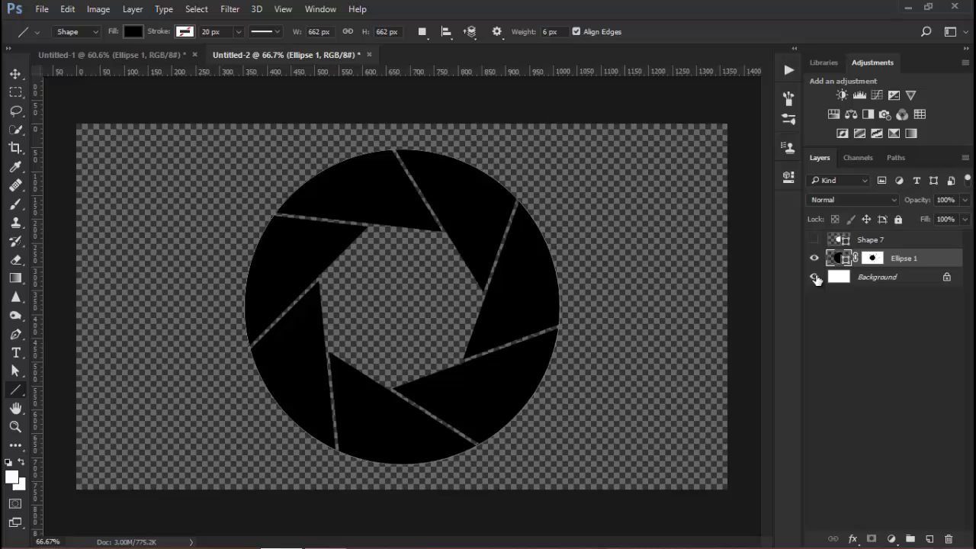
pyautogui.click(814, 277)
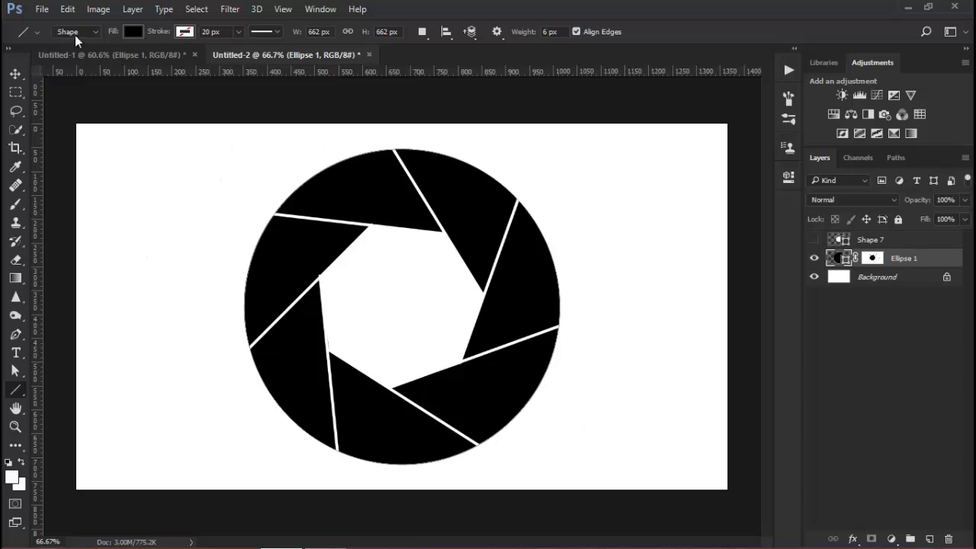
# Define the aperture as a brush preset named 'aperture'
pyautogui.click(68, 9)
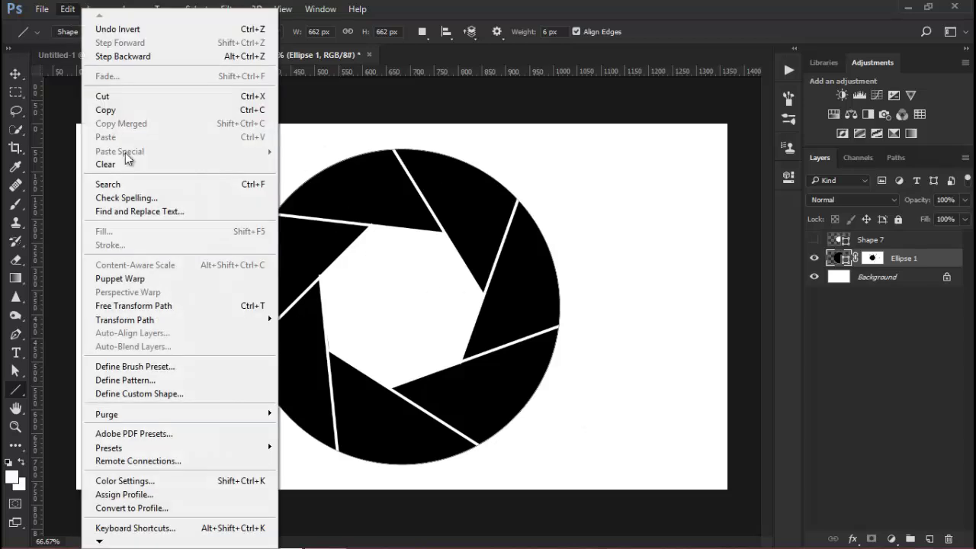
pyautogui.click(166, 369)
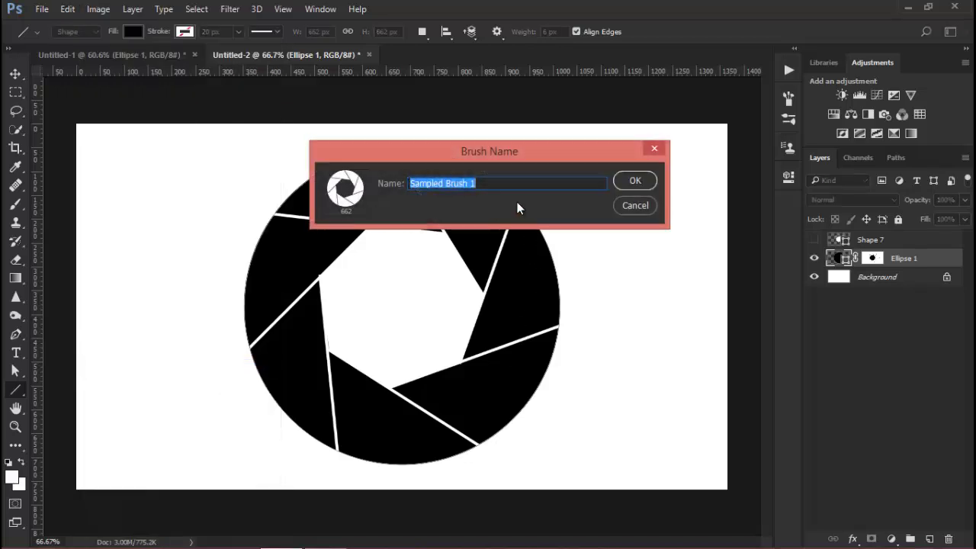
pyautogui.write('apertu')
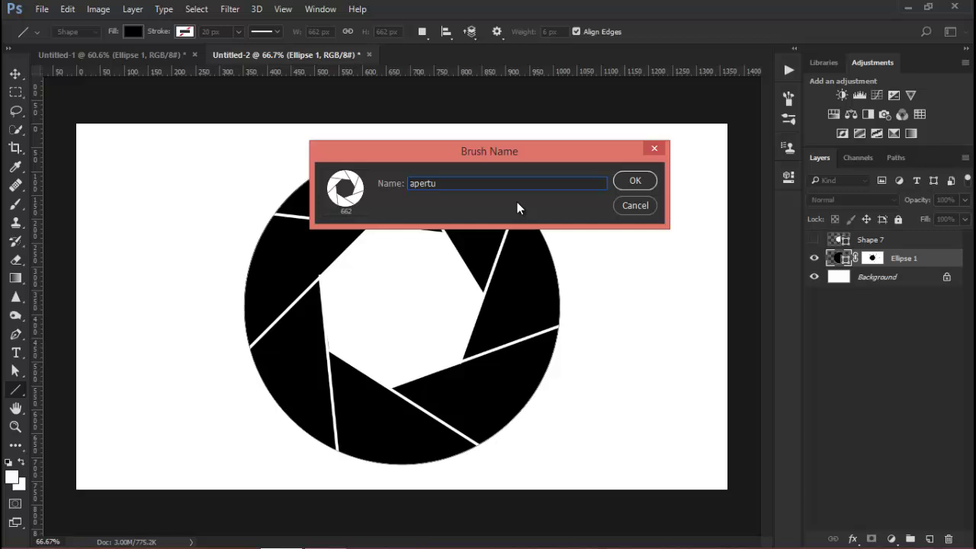
pyautogui.write('re')
pyautogui.click(635, 181)
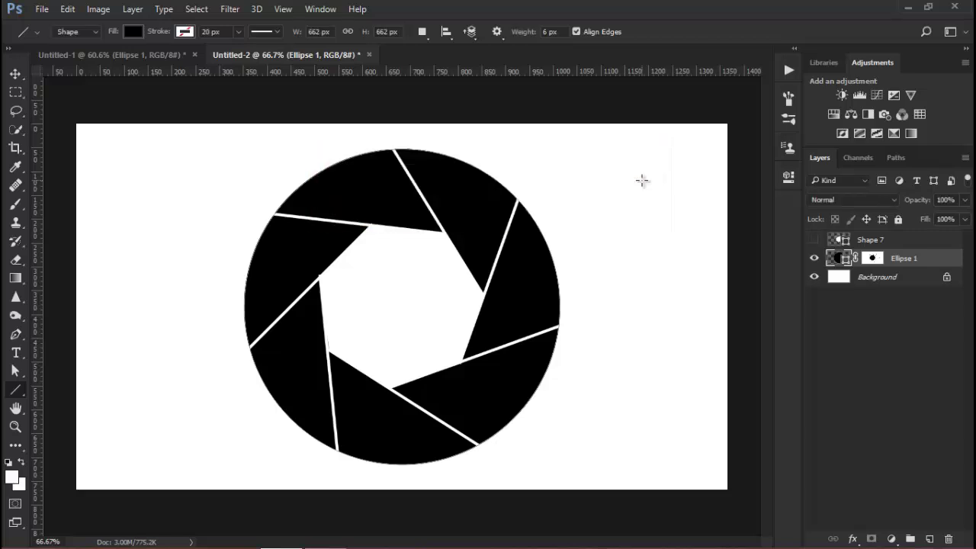
# Add an empty test layer and paint with the Brush tool in a web-safe orange-red
pyautogui.click(929, 539)
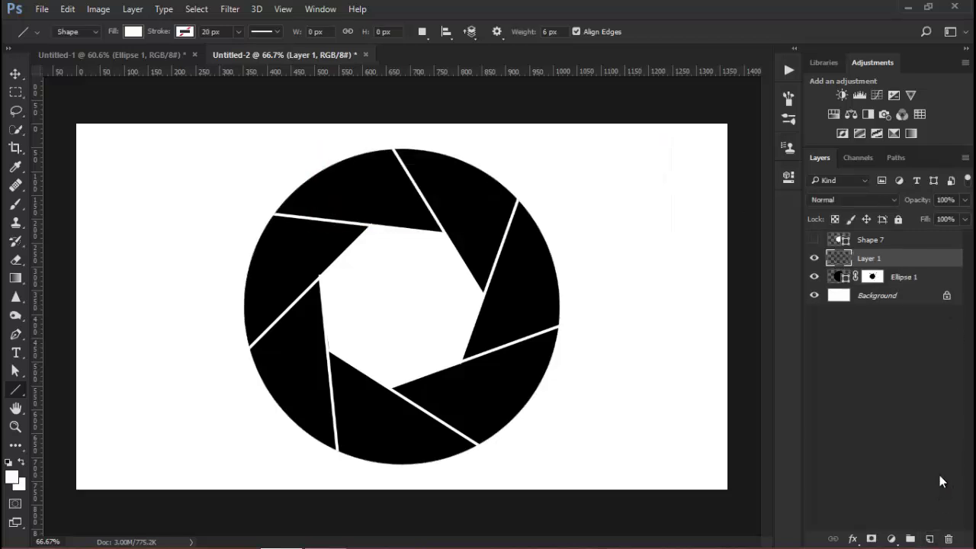
pyautogui.click(17, 206)
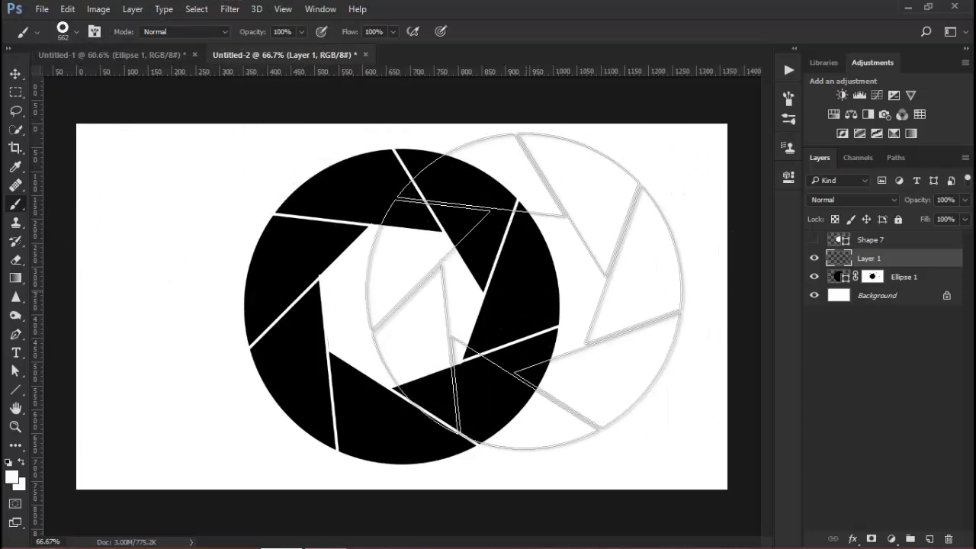
pyautogui.click(11, 477)
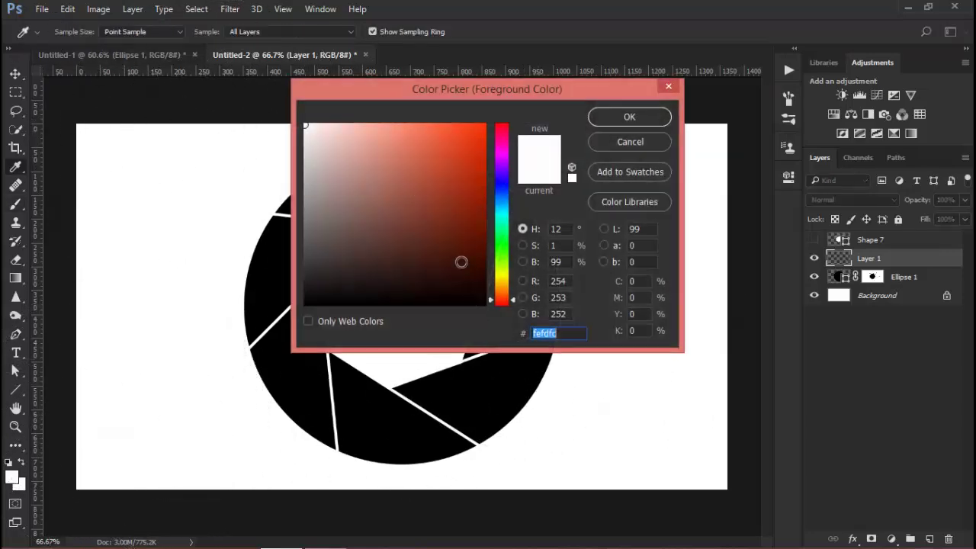
pyautogui.write('e23409')
pyautogui.click(571, 167)
pyautogui.click(617, 122)
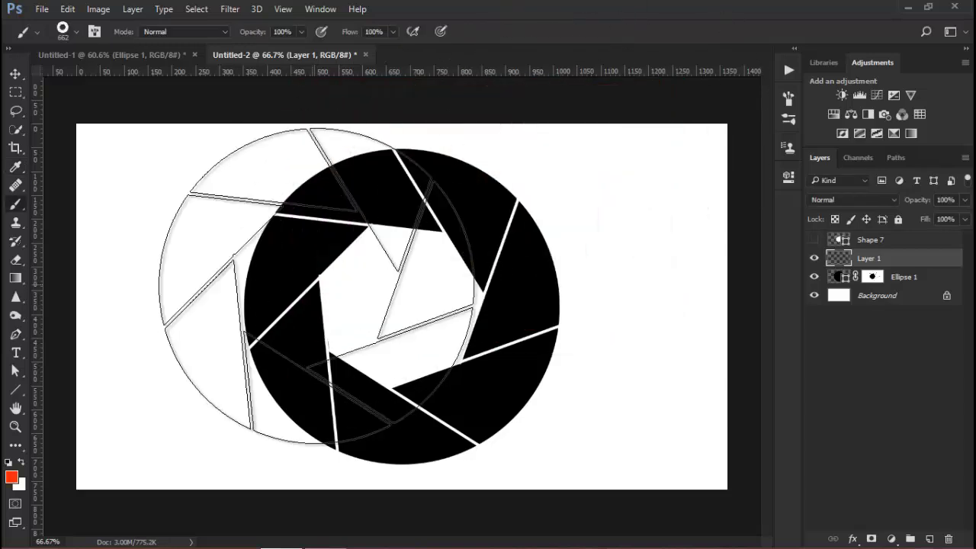
# Stamp three orange aperture marks at shrinking brush sizes, then delete the test layer
pyautogui.press('[')
pyautogui.press('[')
pyautogui.press('[')
pyautogui.press('[')
pyautogui.click(639, 218)
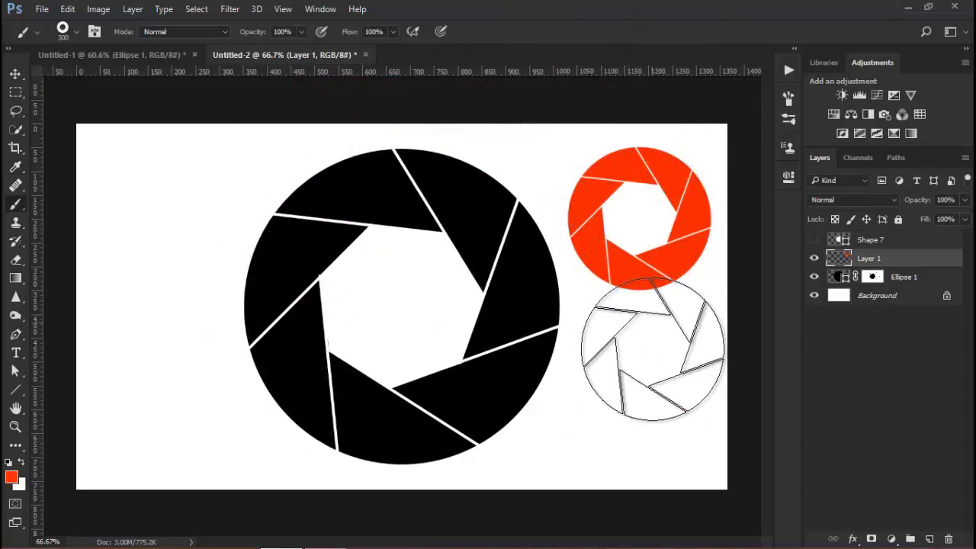
pyautogui.press('[')
pyautogui.press('[')
pyautogui.press('[')
pyautogui.click(646, 388)
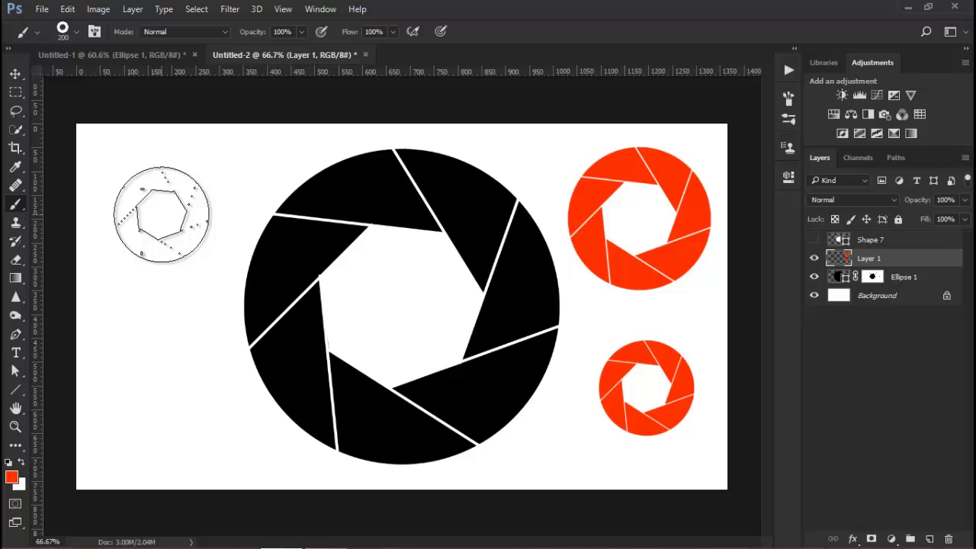
pyautogui.click(160, 214)
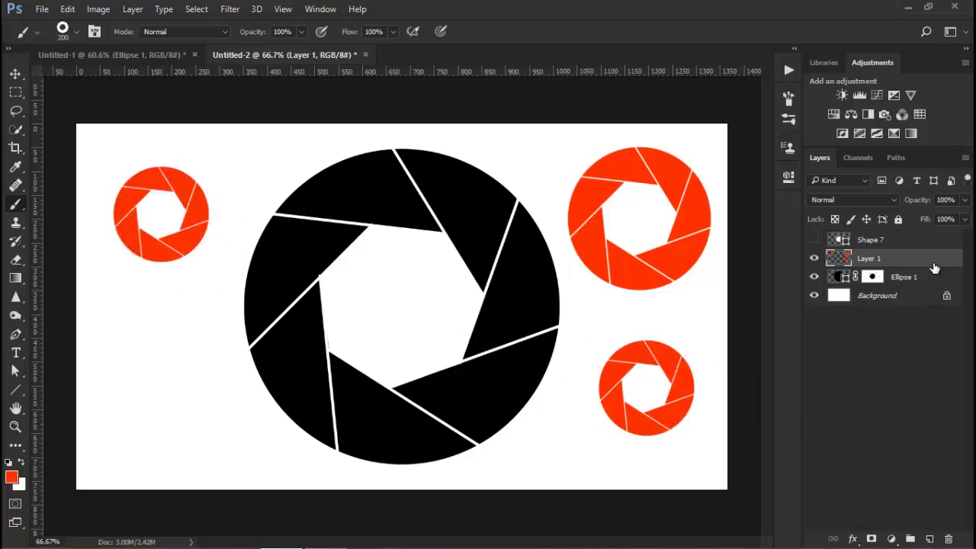
pyautogui.moveTo(935, 267); pyautogui.dragTo(949, 539)
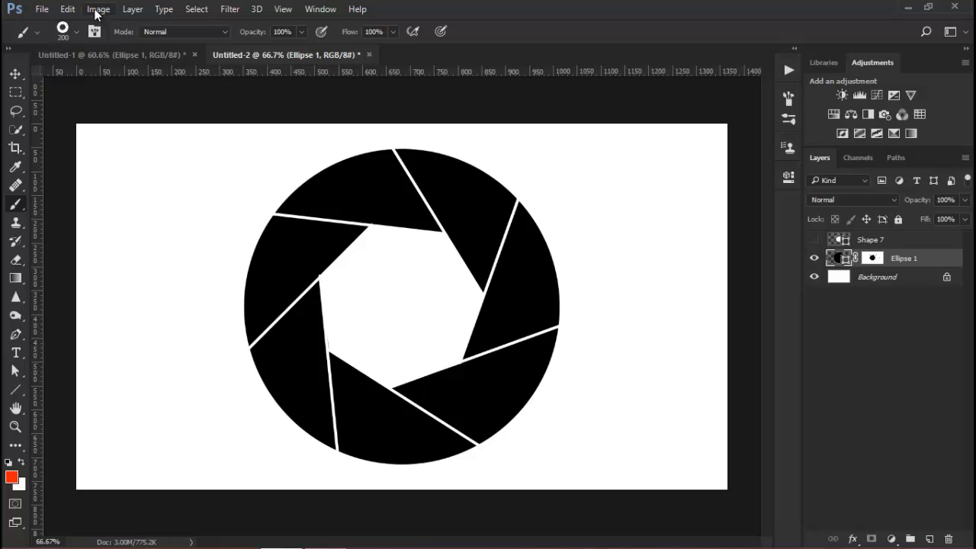
# Define the canvas content as a pattern, keeping the default name Pattern 1
pyautogui.click(68, 9)
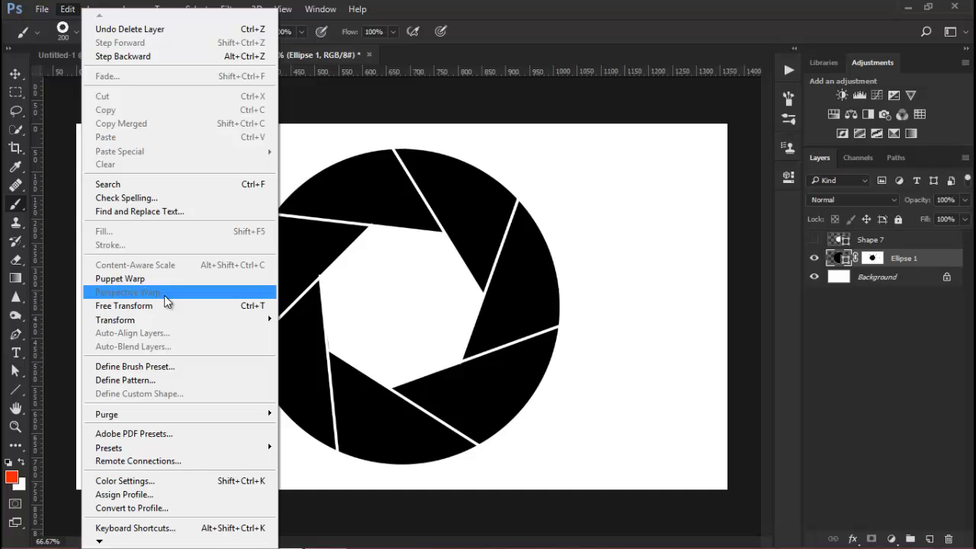
pyautogui.click(166, 381)
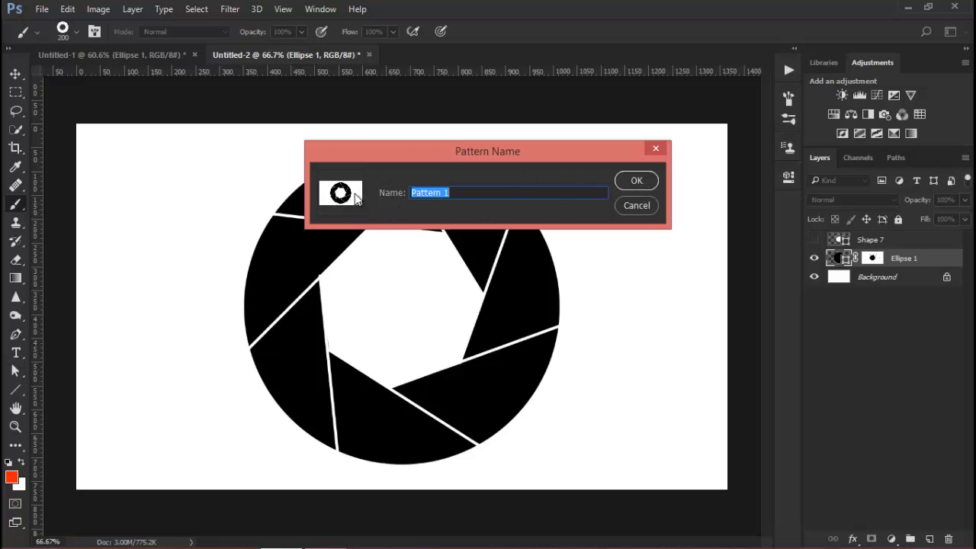
pyautogui.click(635, 188)
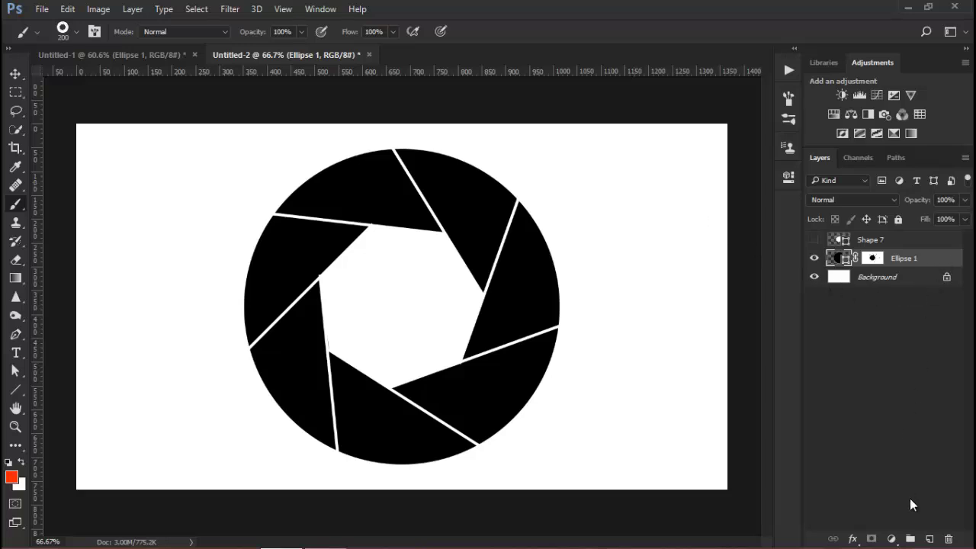
# Give a new Layer 1 a Pattern Overlay using the aperture pattern at 69% scale
pyautogui.click(930, 538)
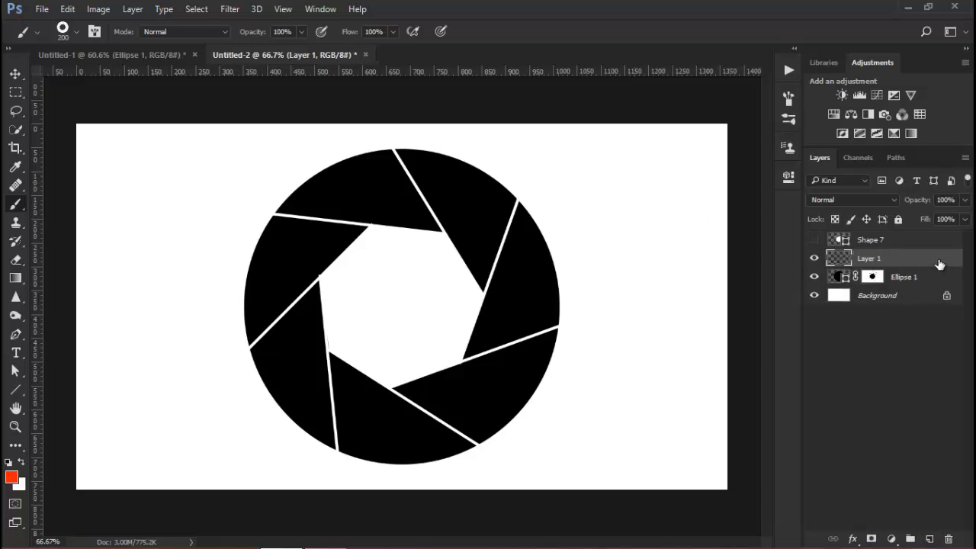
pyautogui.press('h')
pyautogui.doubleClick(948, 263)
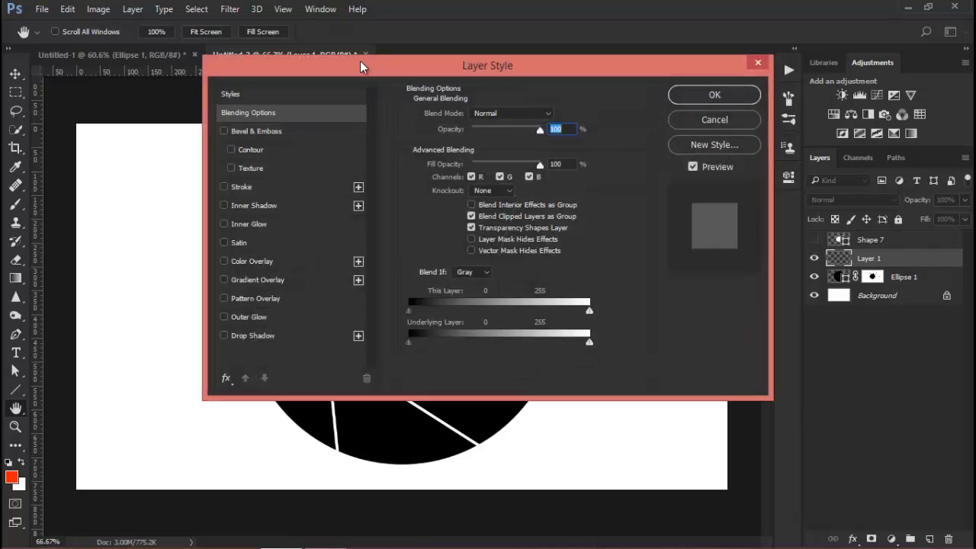
pyautogui.moveTo(361, 67); pyautogui.dragTo(618, 66)
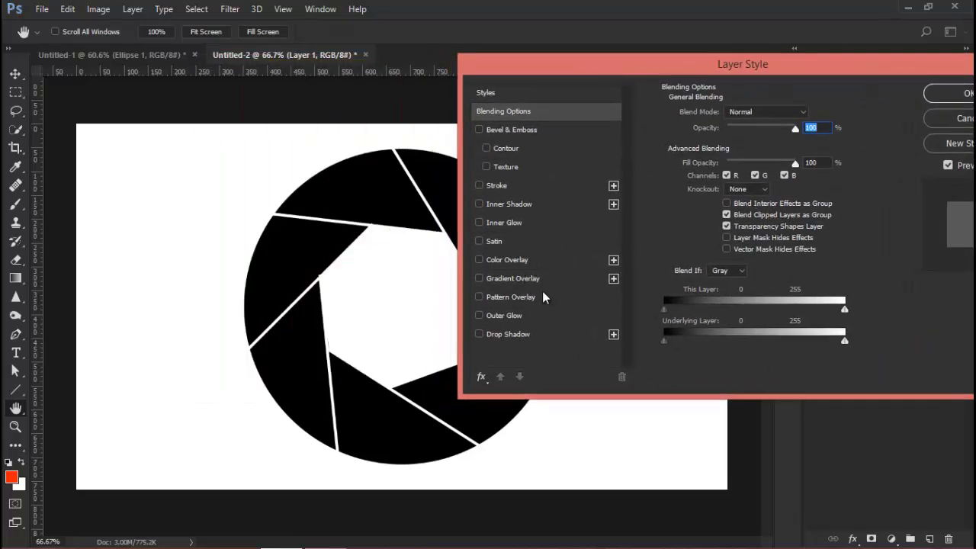
pyautogui.click(525, 299)
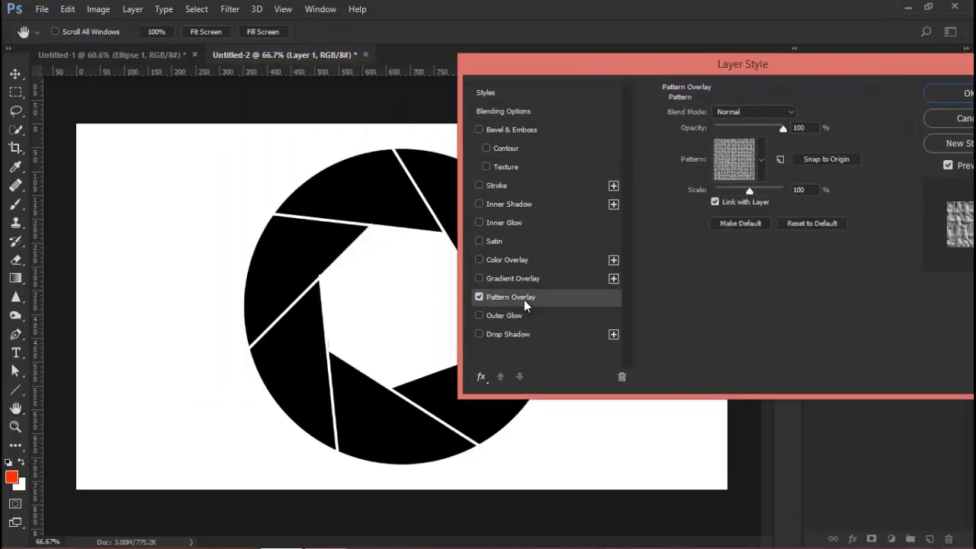
pyautogui.click(762, 161)
pyautogui.scroll(-6, 847, 237)
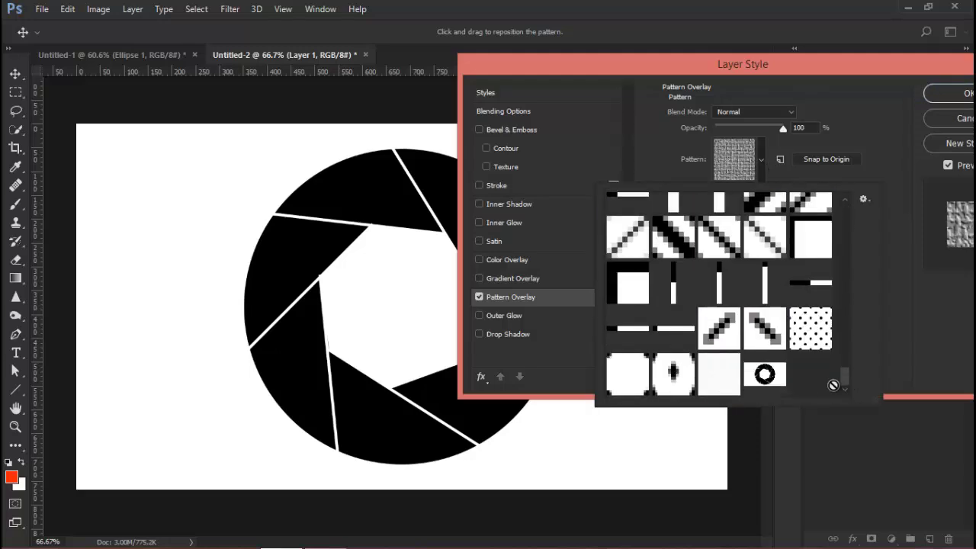
pyautogui.click(766, 374)
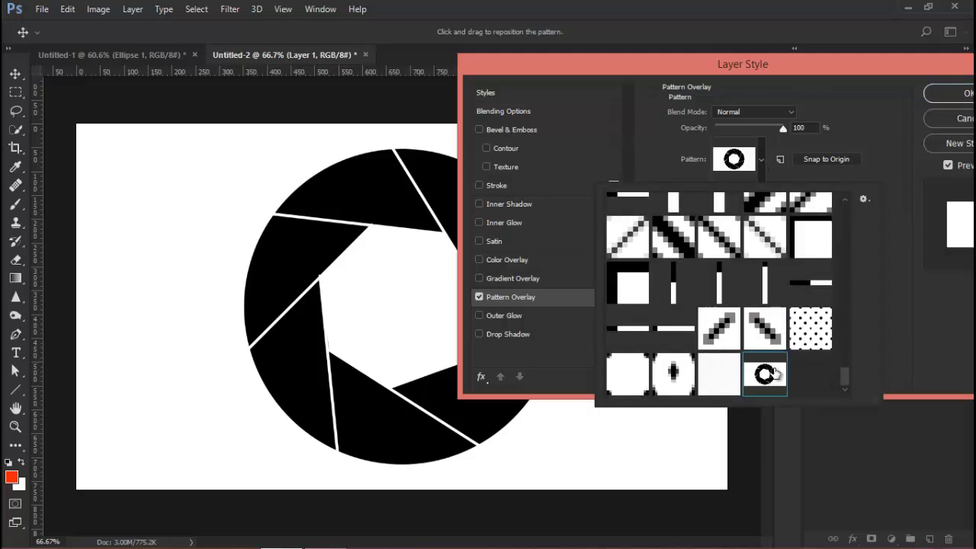
pyautogui.click(876, 67)
pyautogui.moveTo(752, 195); pyautogui.dragTo(742, 191)
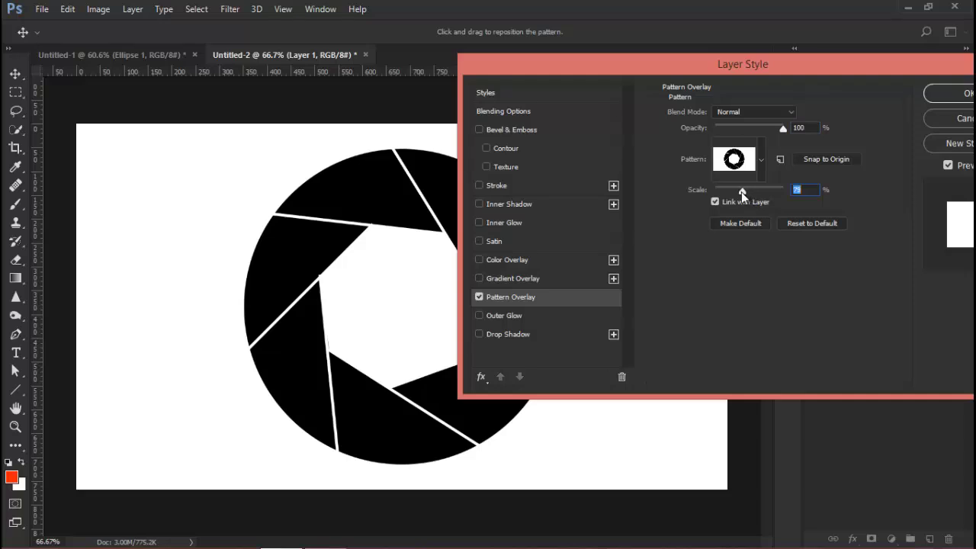
pyautogui.moveTo(862, 64); pyautogui.dragTo(671, 69)
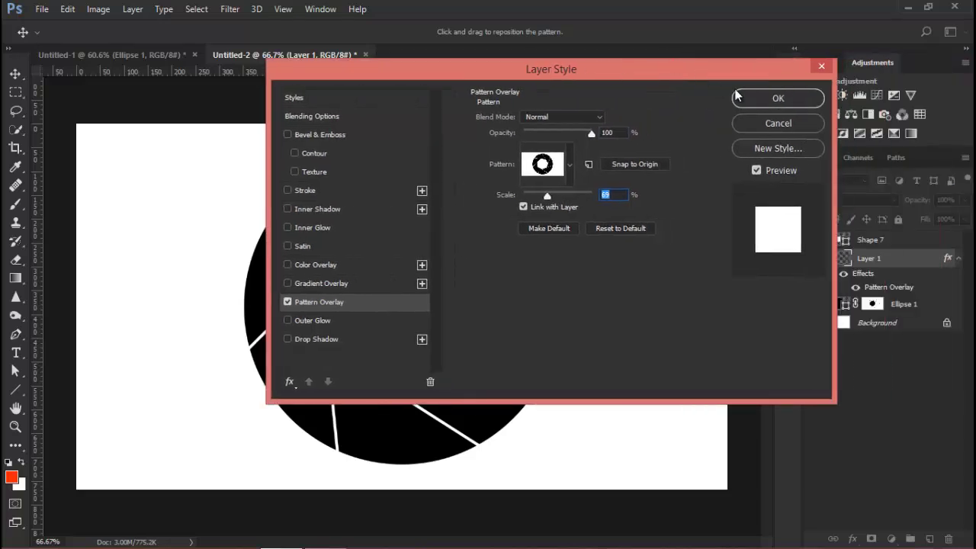
pyautogui.click(778, 98)
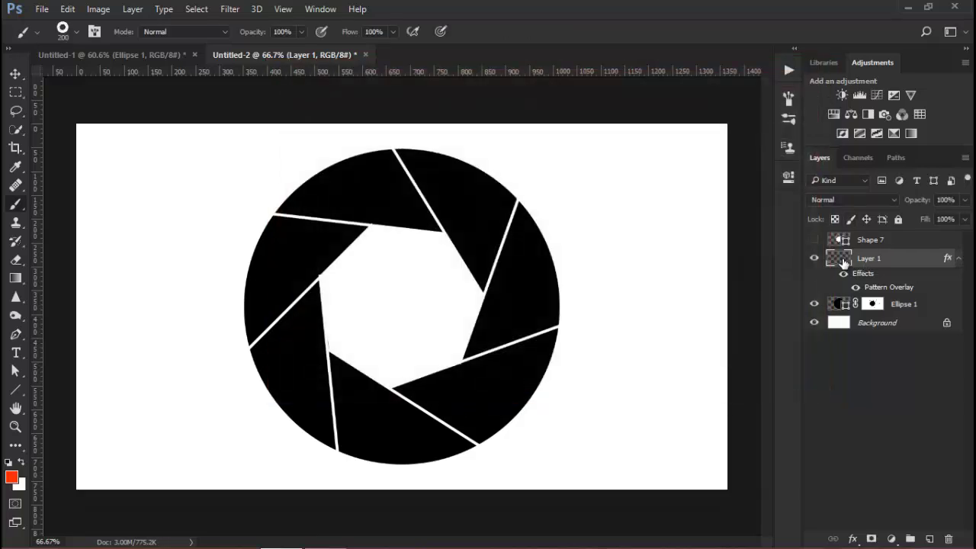
# Fill Layer 1 to tile the pattern, try 5% scale, cancel, then delete the layer
pyautogui.hotkey('ctrl', 'BackSpace')
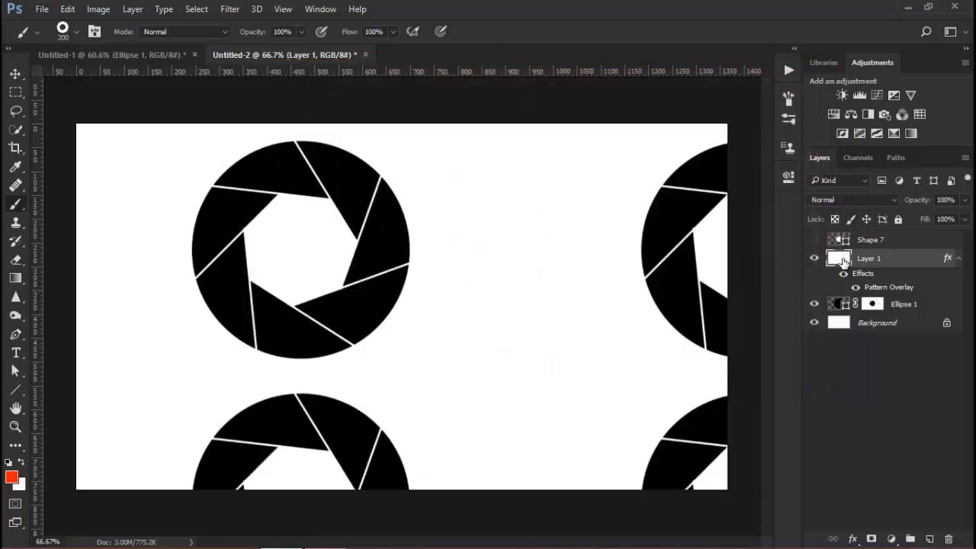
pyautogui.scroll(-2, 621, 279)
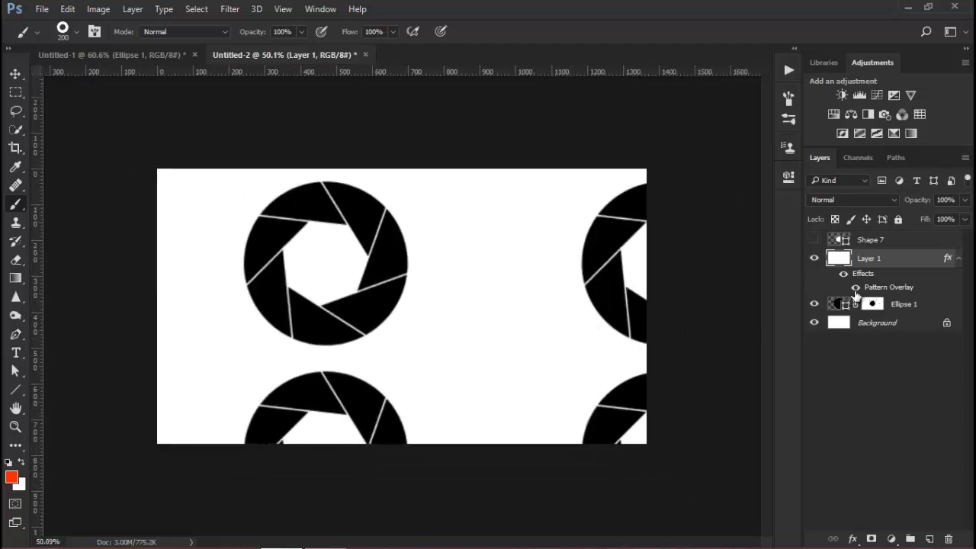
pyautogui.doubleClick(885, 290)
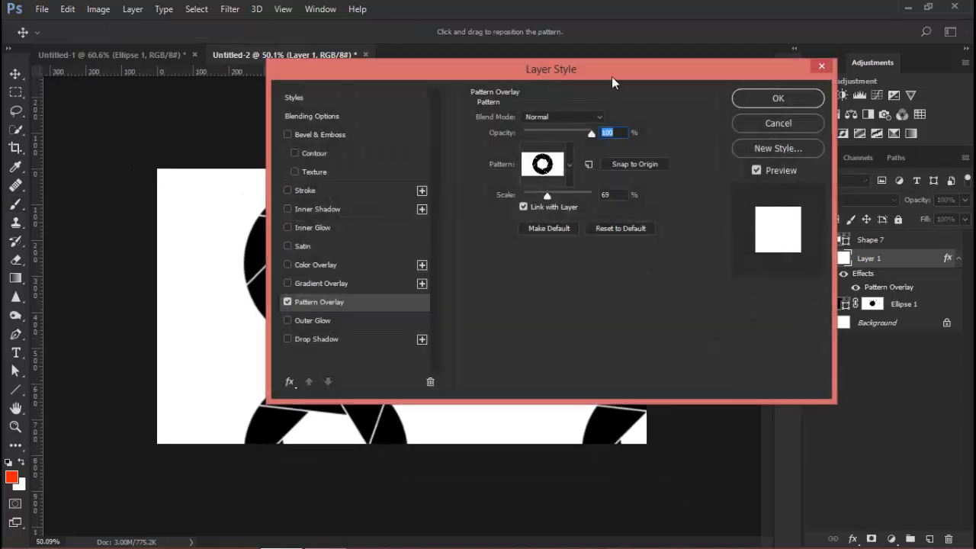
pyautogui.moveTo(611, 76); pyautogui.dragTo(816, 75)
pyautogui.moveTo(752, 194); pyautogui.dragTo(727, 196)
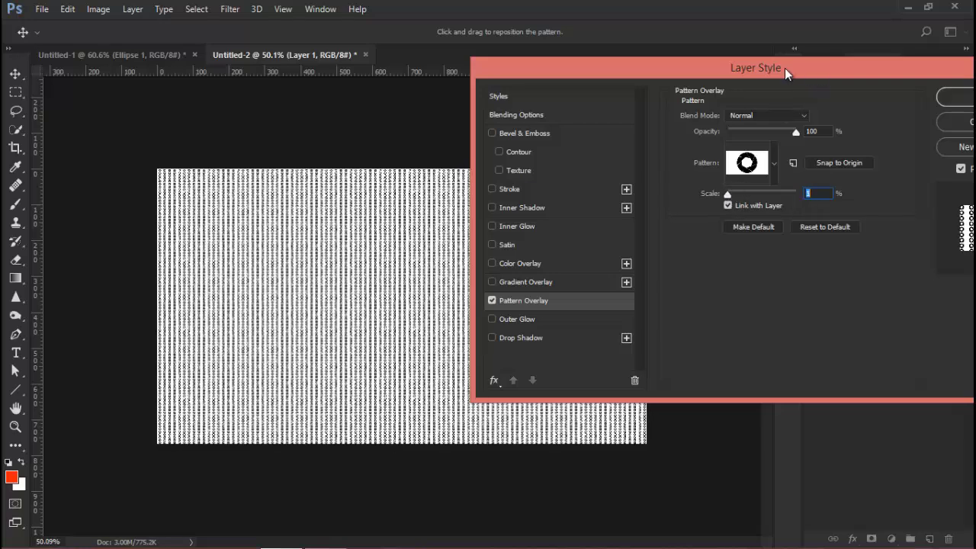
pyautogui.moveTo(790, 71); pyautogui.dragTo(556, 72)
pyautogui.press('Escape')
pyautogui.moveTo(917, 267); pyautogui.dragTo(949, 539)
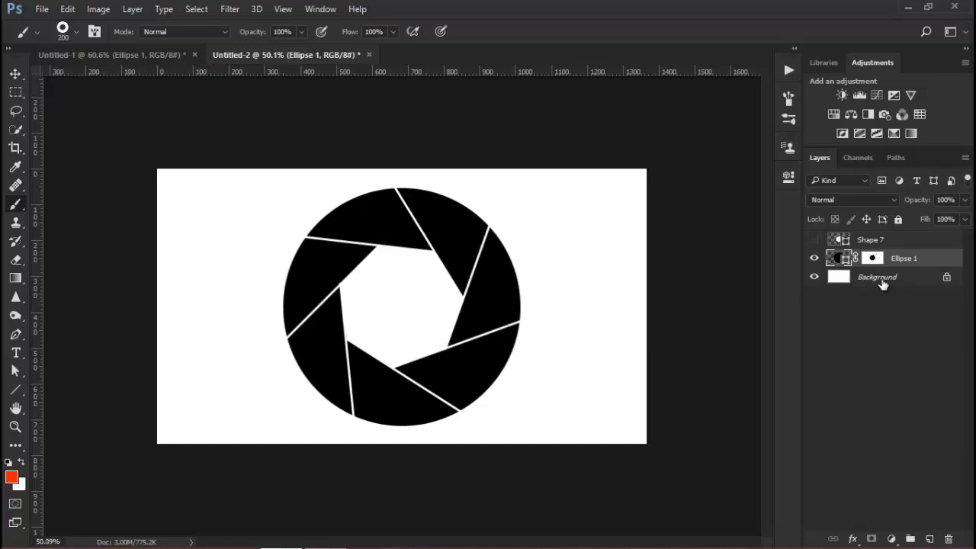
# Hide the white Background layer and retarget the Ellipse 1 layer content
pyautogui.click(814, 277)
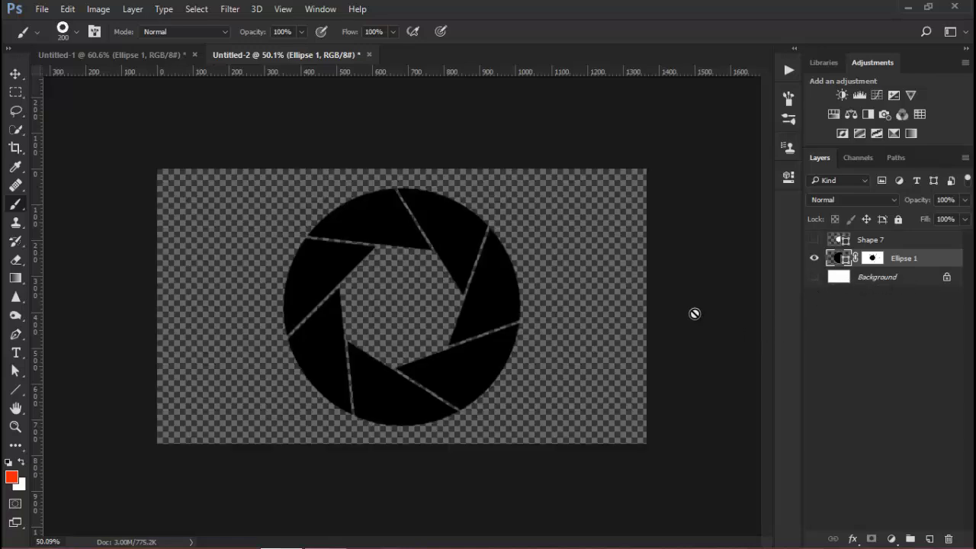
pyautogui.click(67, 9)
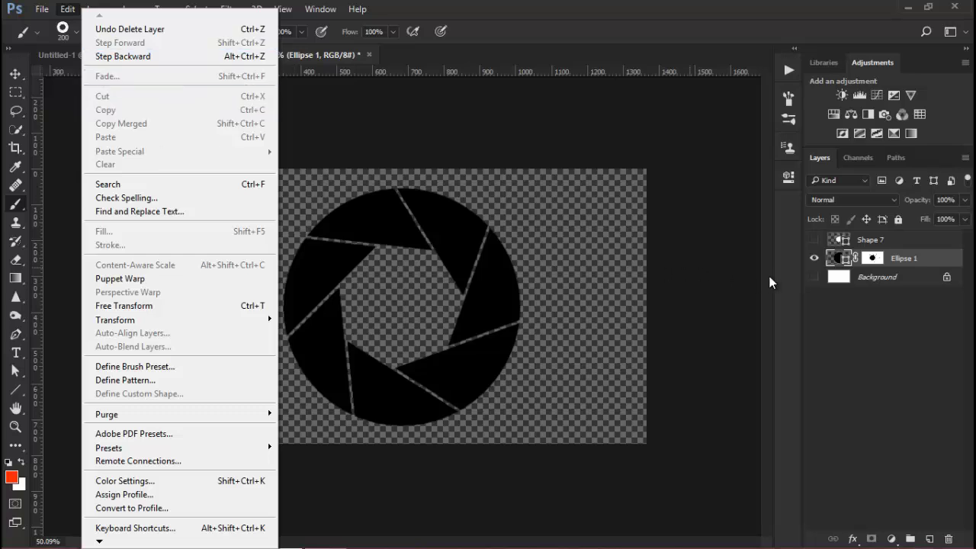
pyautogui.click(835, 259)
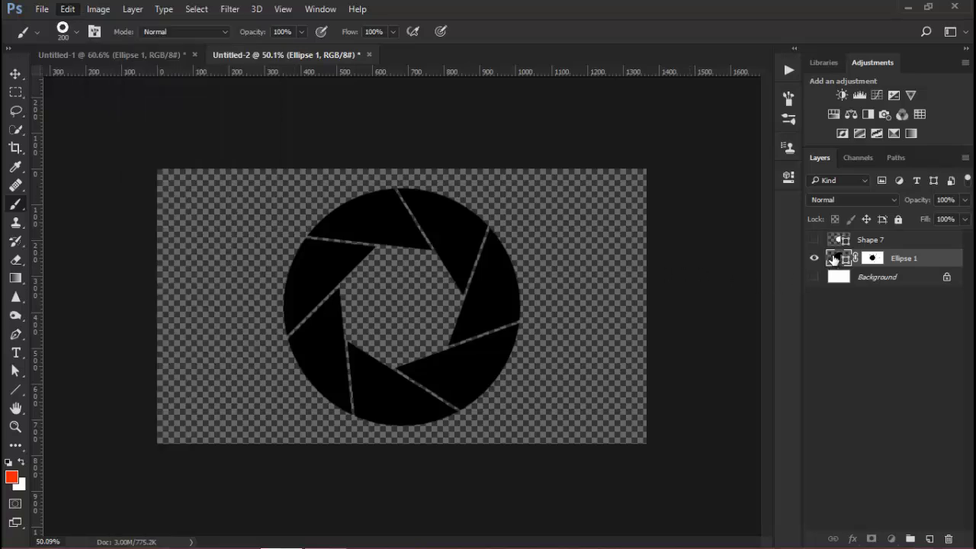
pyautogui.click(871, 258)
pyautogui.click(838, 259)
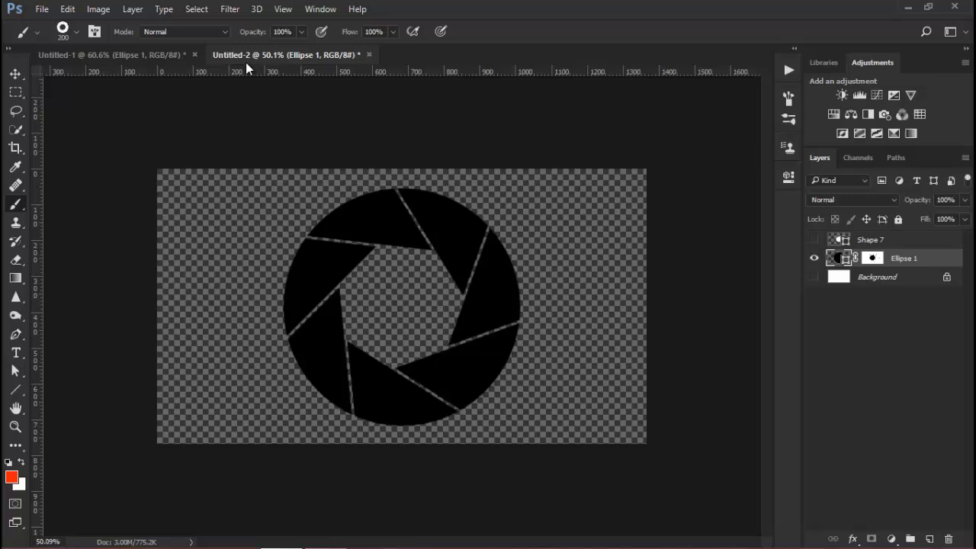
# Select the ellipse path, try Define Custom Shape and cancel, then bring Untitled-1 forward
pyautogui.click(67, 9)
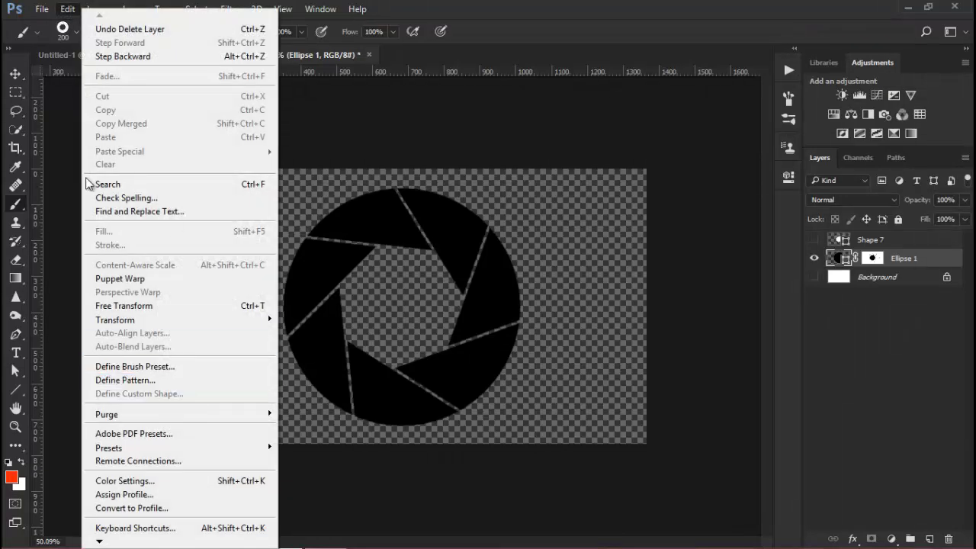
pyautogui.click(17, 371)
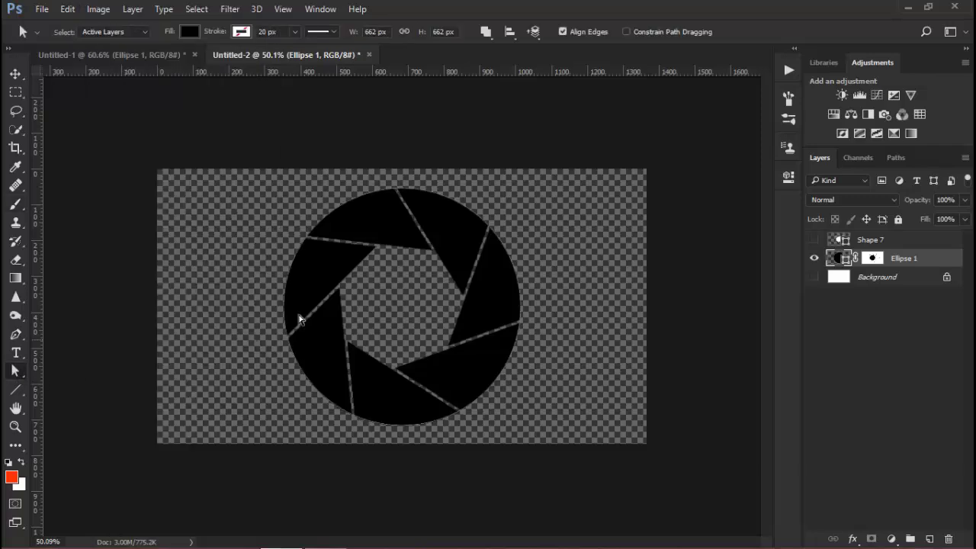
pyautogui.moveTo(503, 202); pyautogui.dragTo(608, 447)
pyautogui.click(68, 9)
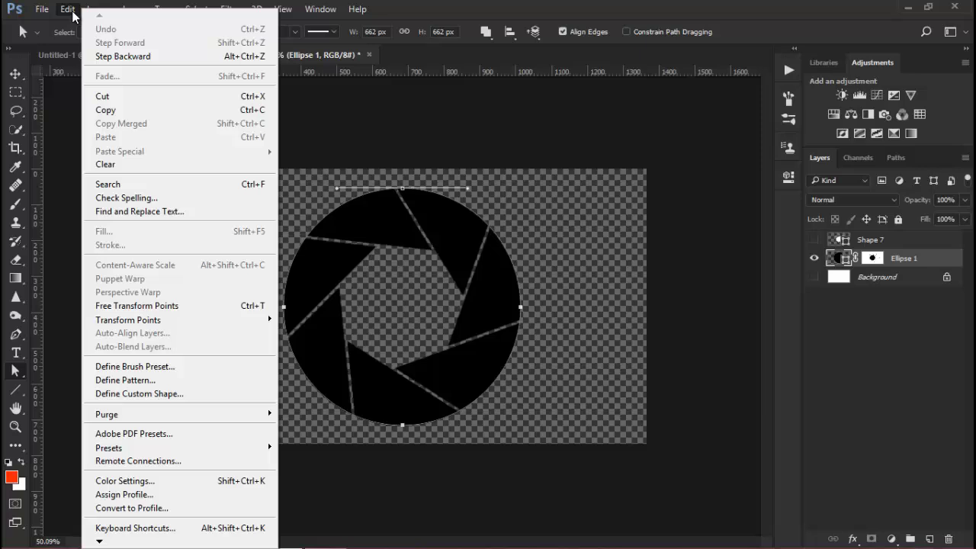
pyautogui.click(183, 394)
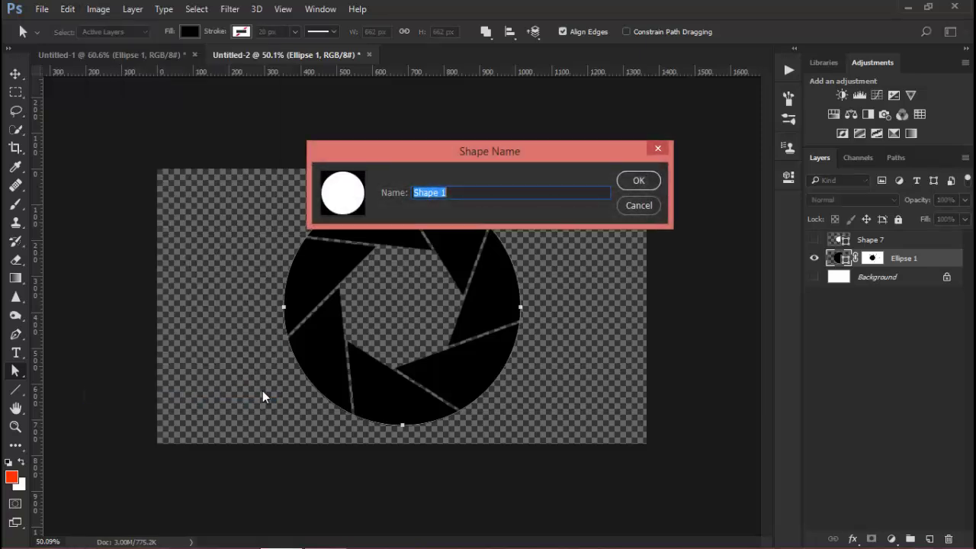
pyautogui.click(648, 206)
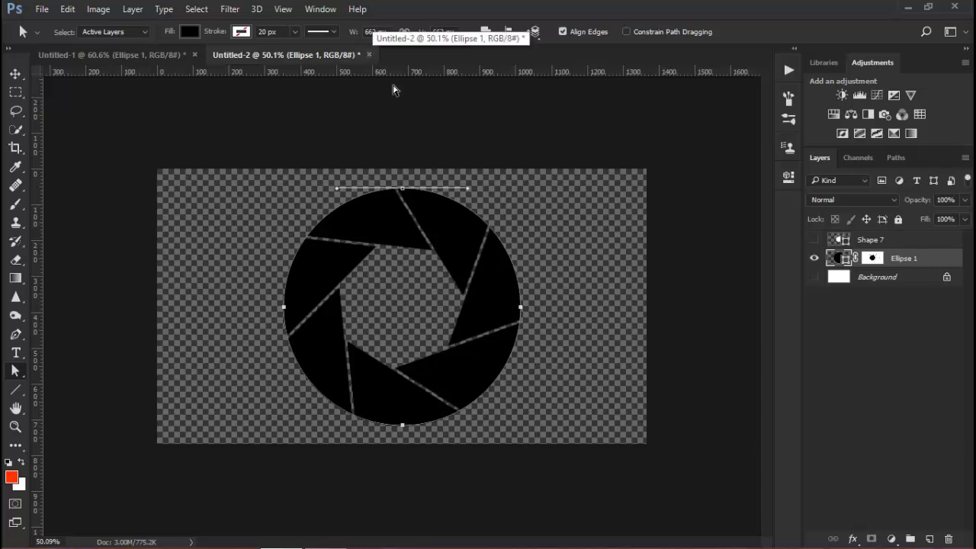
pyautogui.click(161, 56)
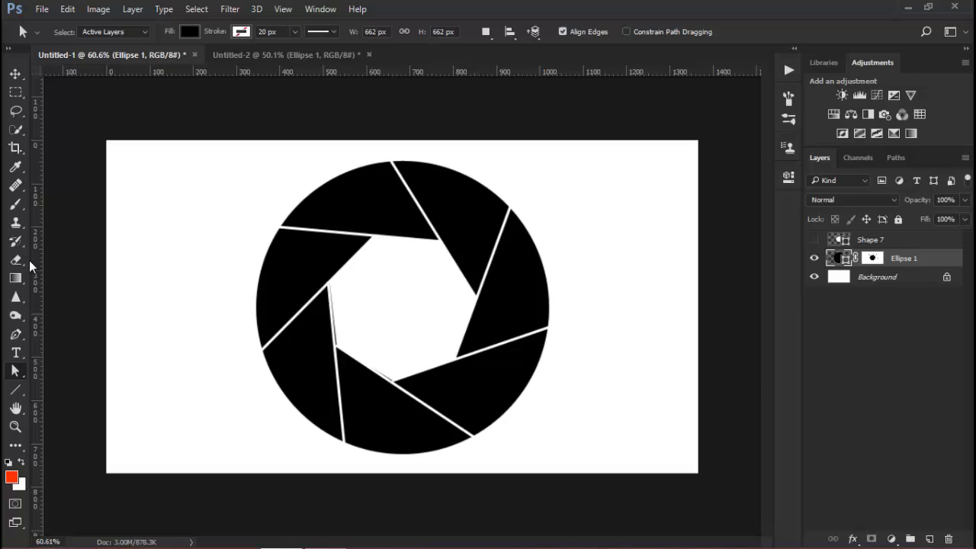
# On a new layer, brush four orange aperture stamps at right, top-left, bottom-left and bottom-right
pyautogui.click(15, 203)
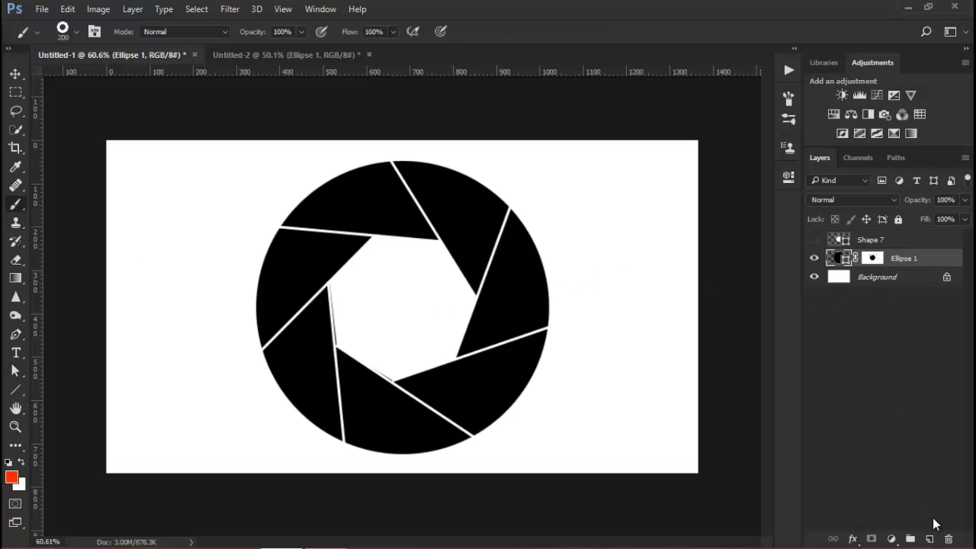
pyautogui.click(929, 539)
pyautogui.click(625, 240)
pyautogui.click(176, 208)
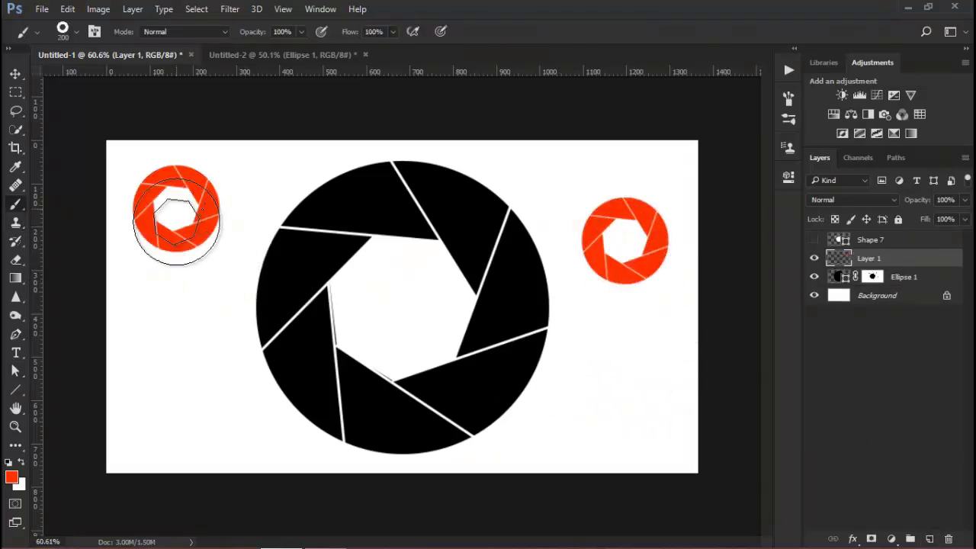
pyautogui.click(179, 391)
pyautogui.click(629, 399)
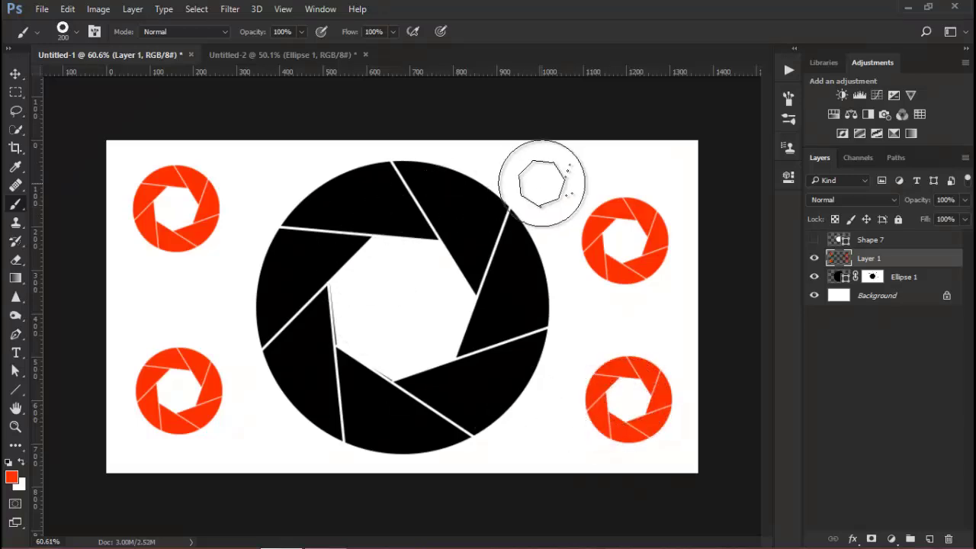